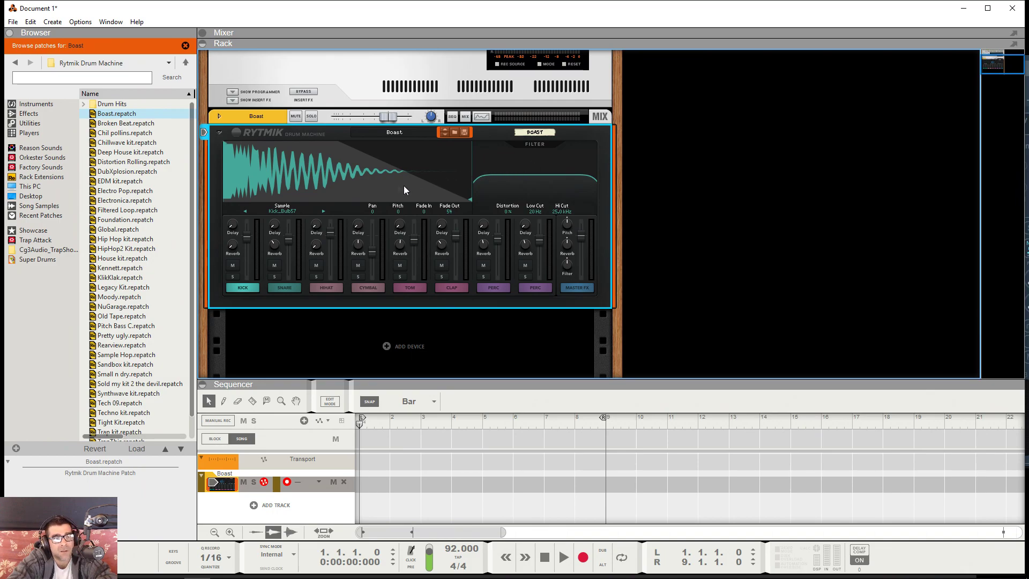
Show the Players devices in the Browser.
click(30, 134)
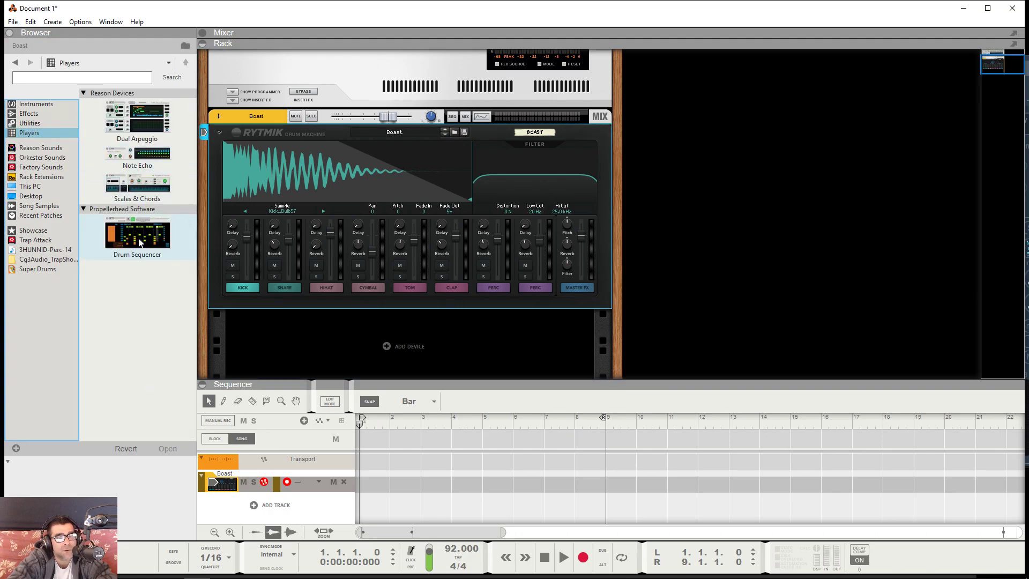
Add a Drum Sequencer above the Rytmik, load Breakbeat 2.repatch and set it running.
drag(140, 243, 433, 210)
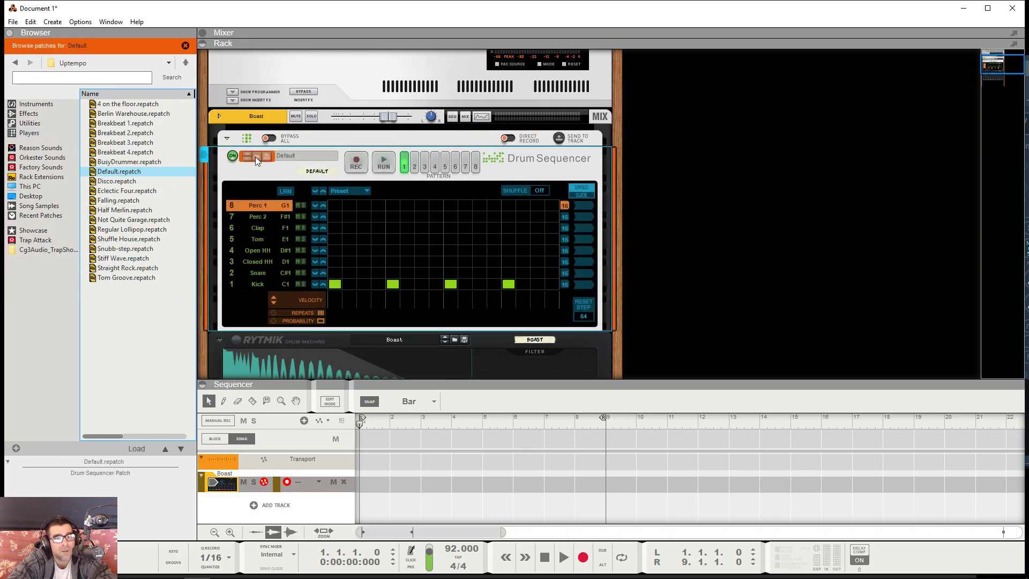
click(257, 157)
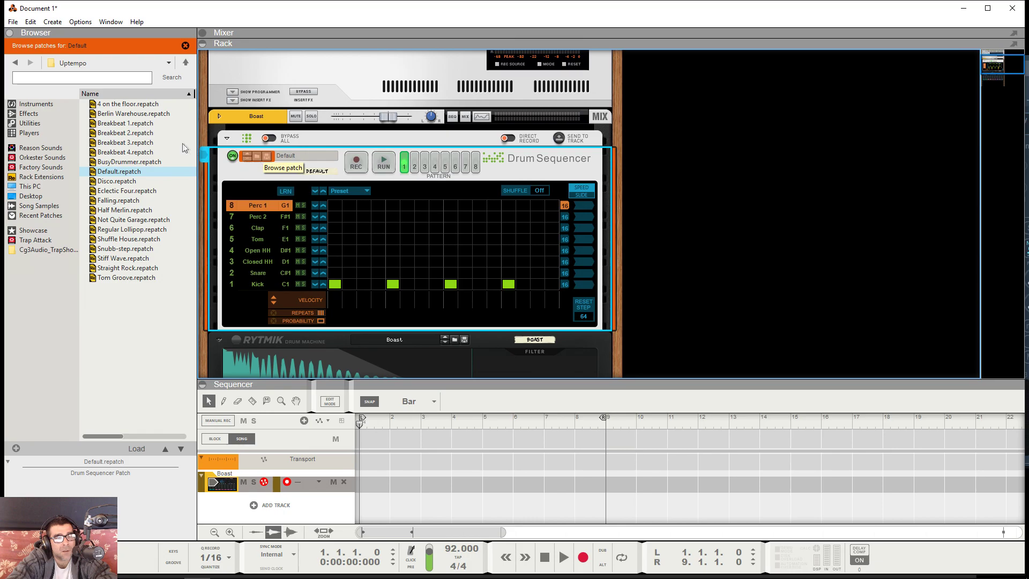
click(145, 134)
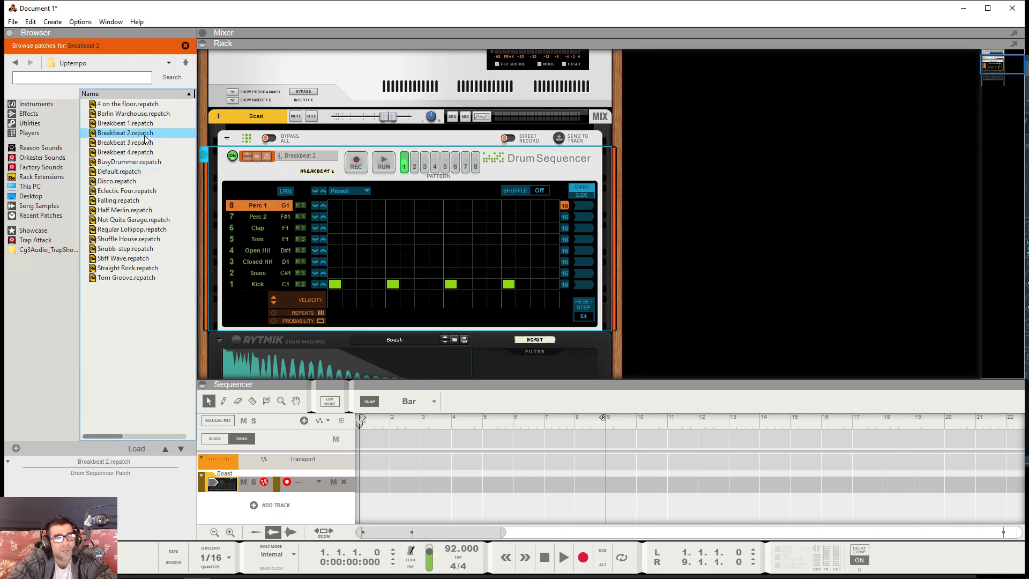
click(383, 164)
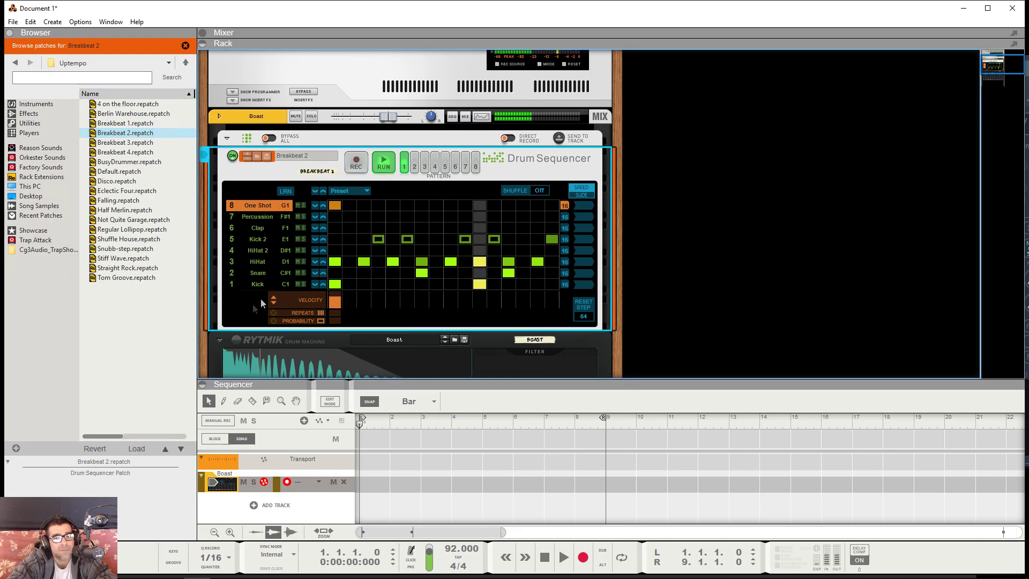
scroll(253, 303, down, 5)
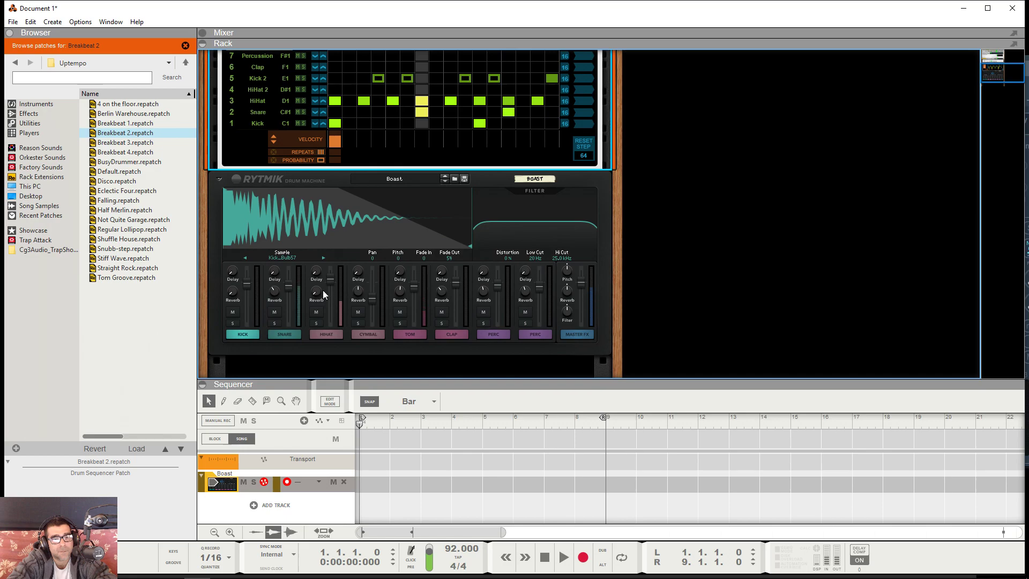
Load Hip Hop kit.repatch into the Rytmik after trying HipHop2 Kit, then view the snare channel.
scroll(323, 290, down, 1)
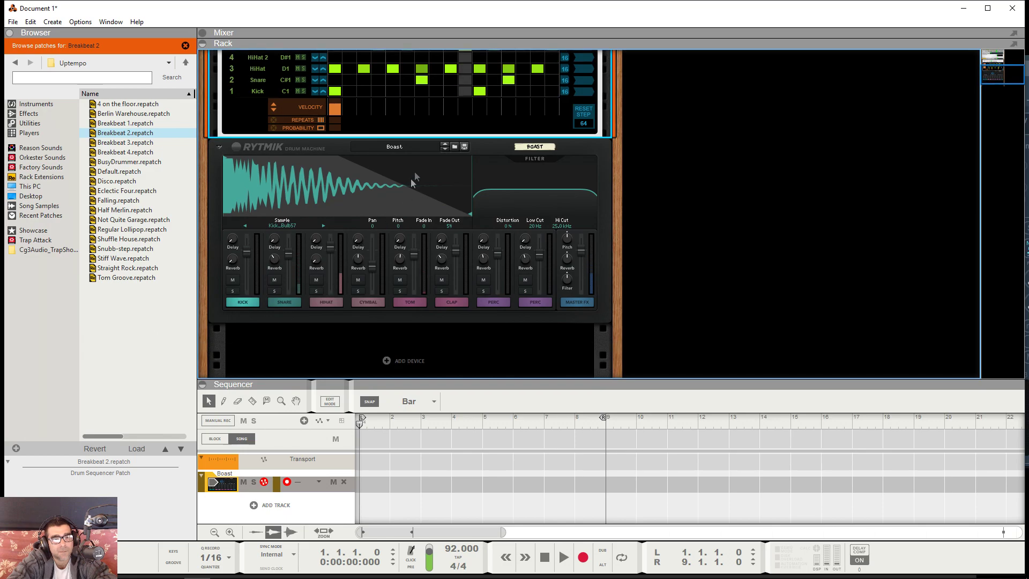
click(455, 145)
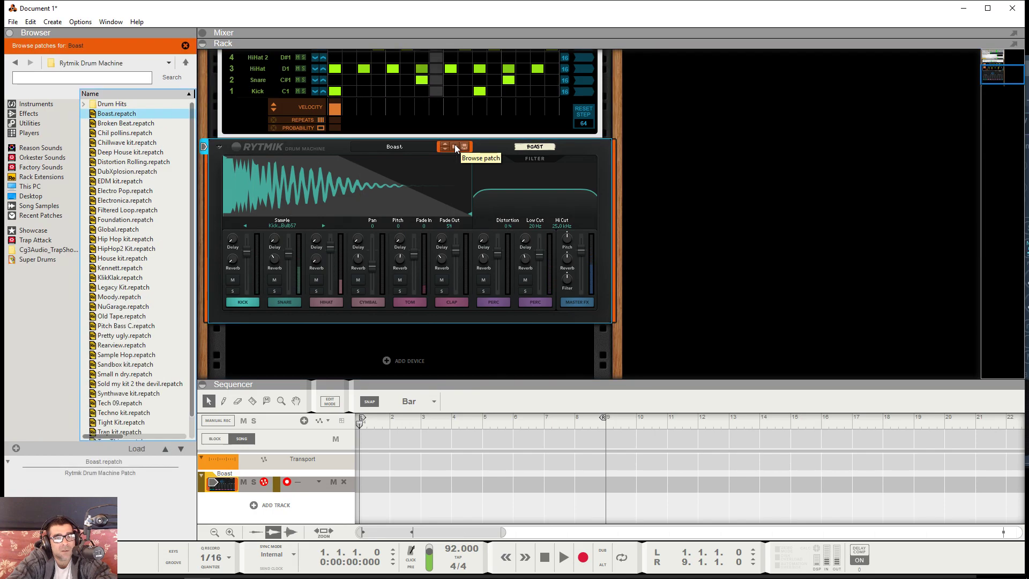
click(126, 250)
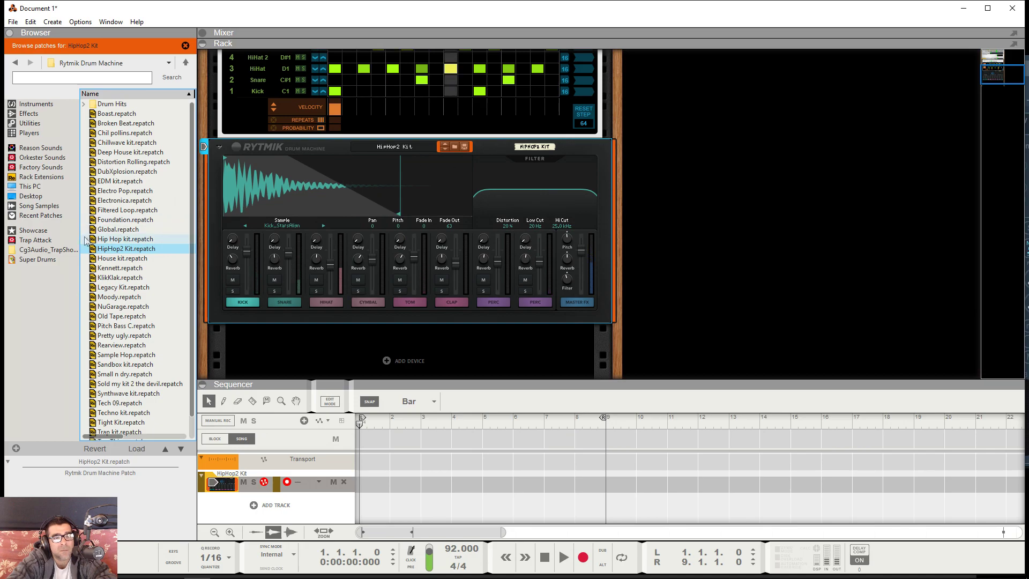
click(111, 240)
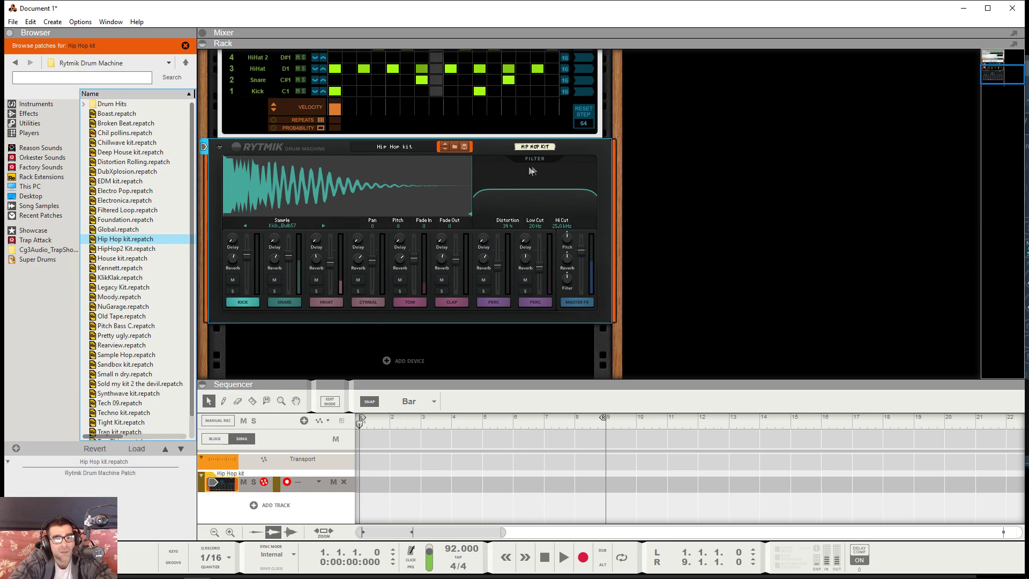
click(243, 301)
click(284, 302)
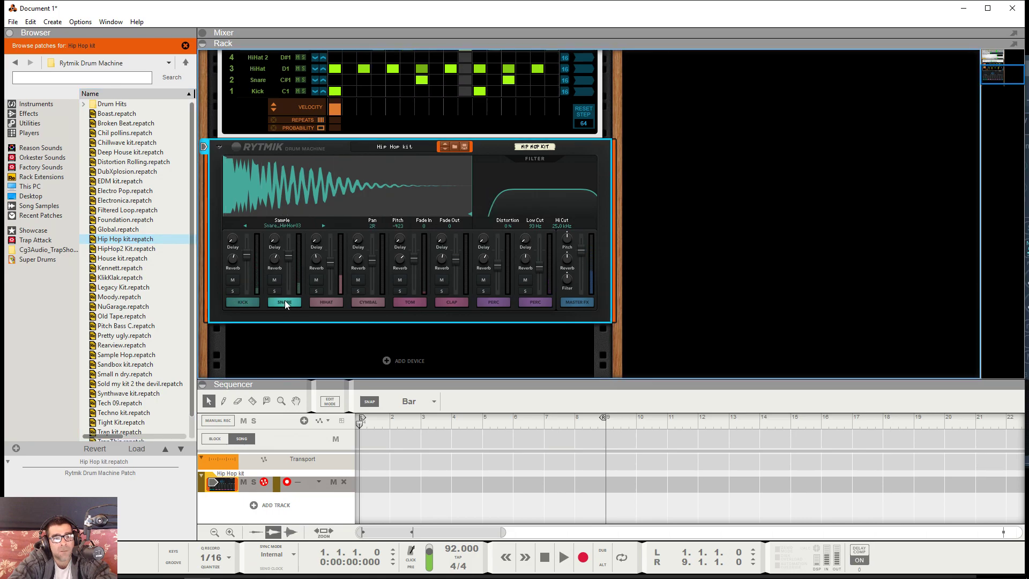
click(243, 302)
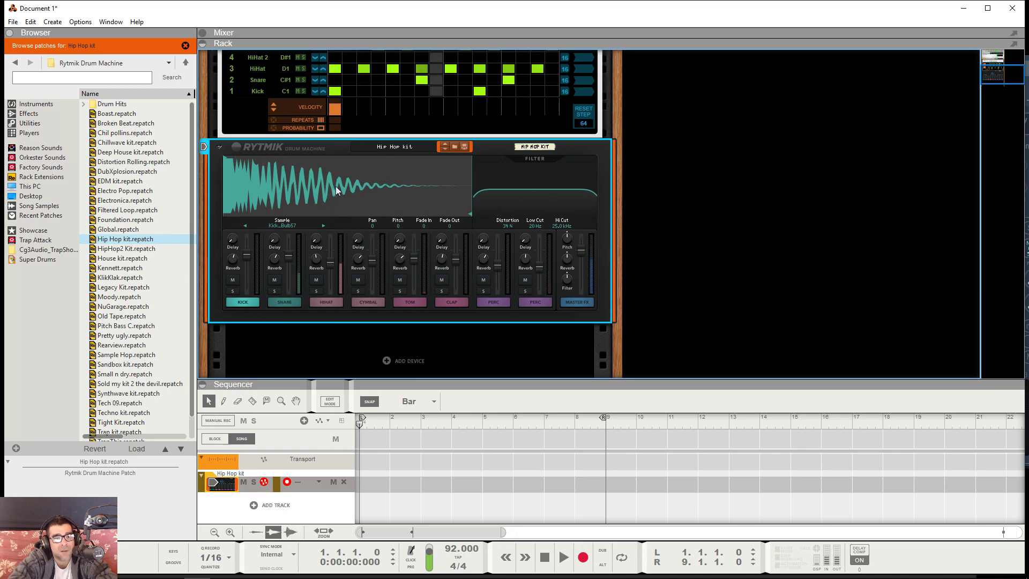
click(284, 302)
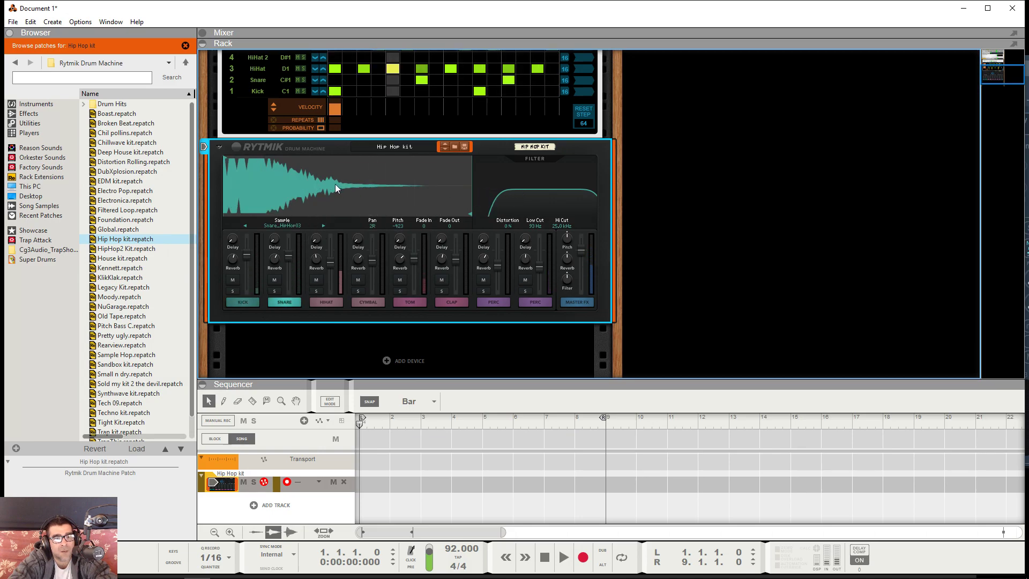
click(326, 303)
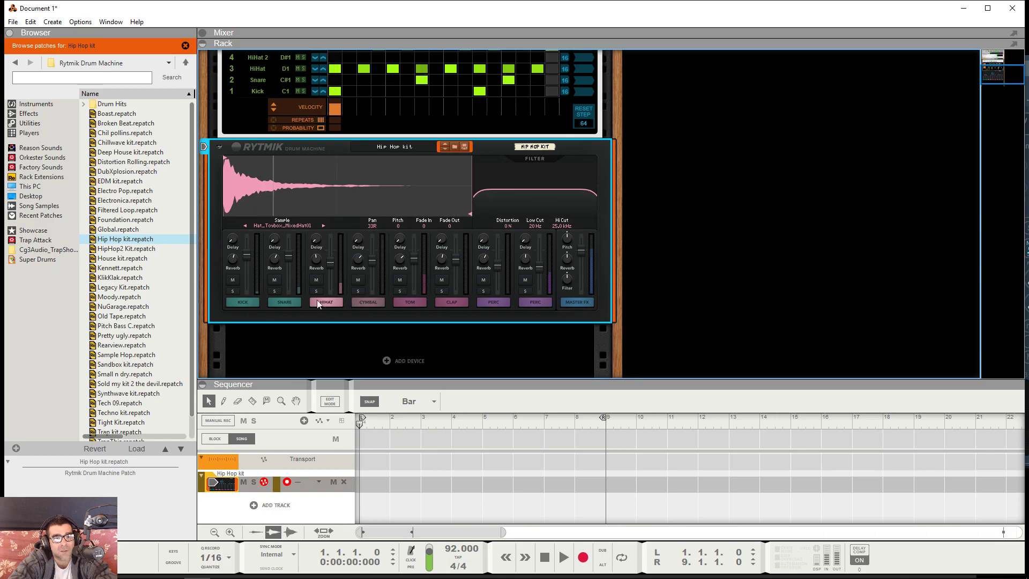
click(246, 303)
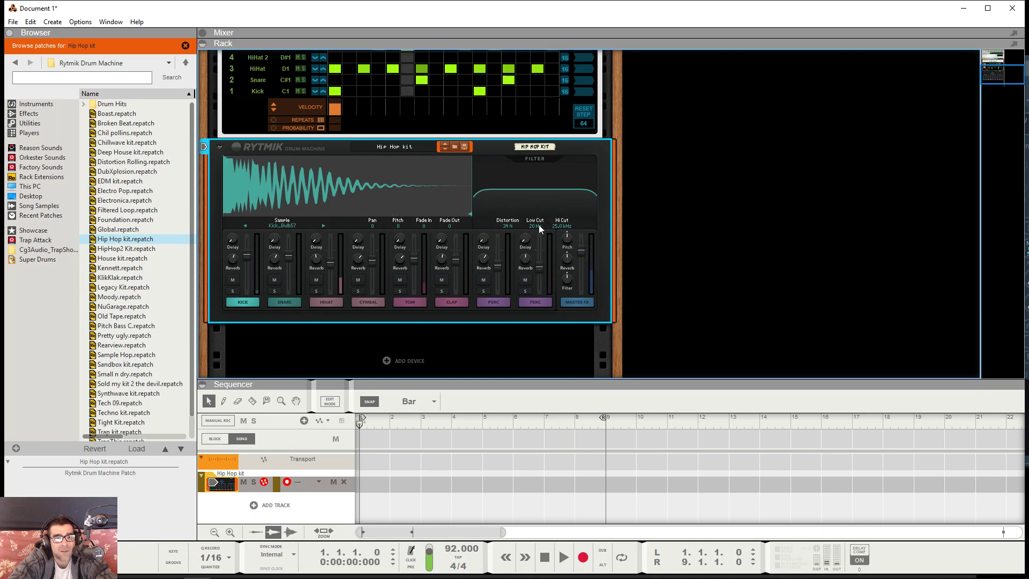
drag(539, 225, 518, 203)
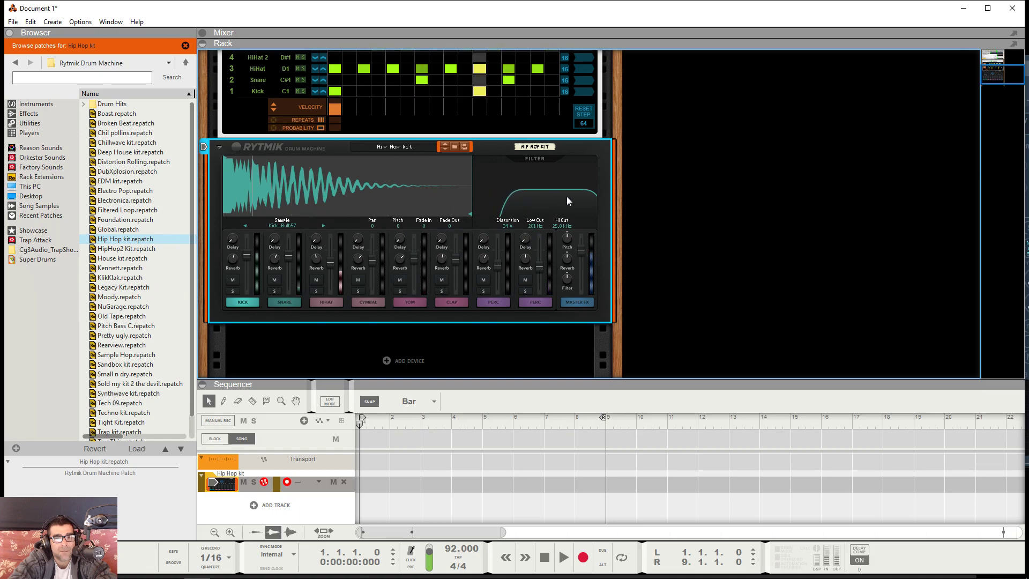
Set the kick's Hi Cut to 318 Hz and trim its sample end to the opening hit.
drag(590, 196, 469, 204)
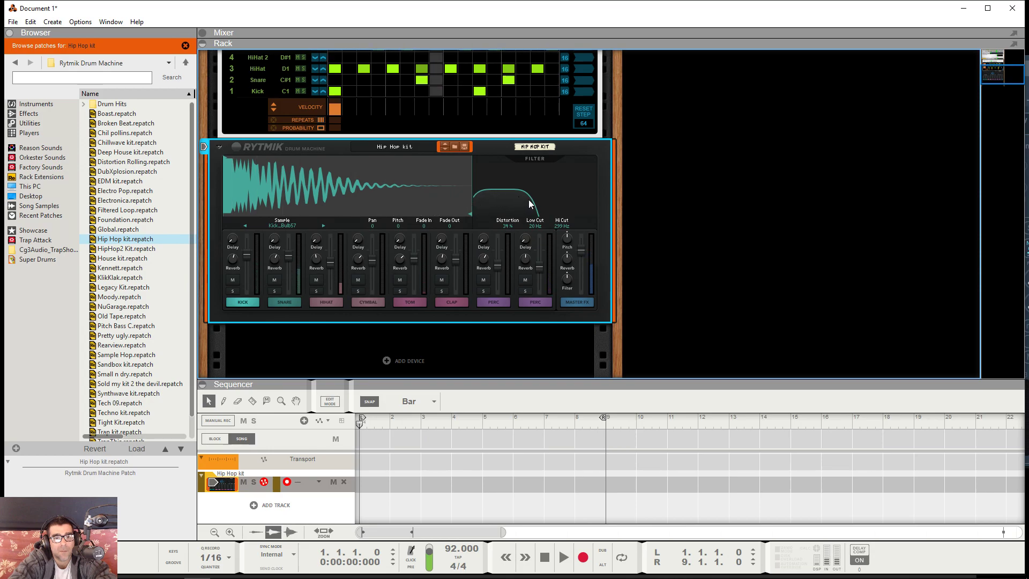
drag(528, 200, 530, 199)
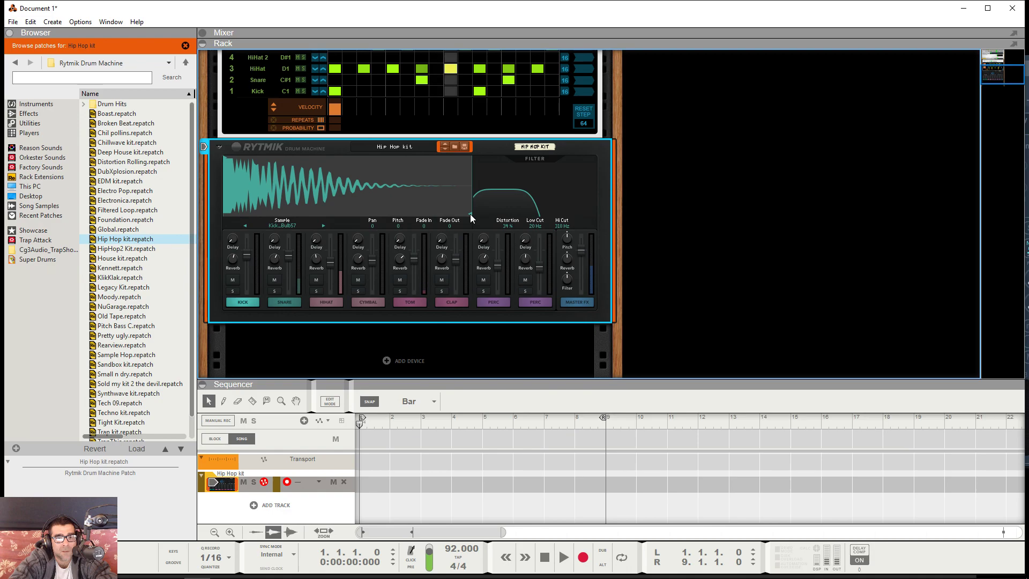
drag(470, 213, 249, 235)
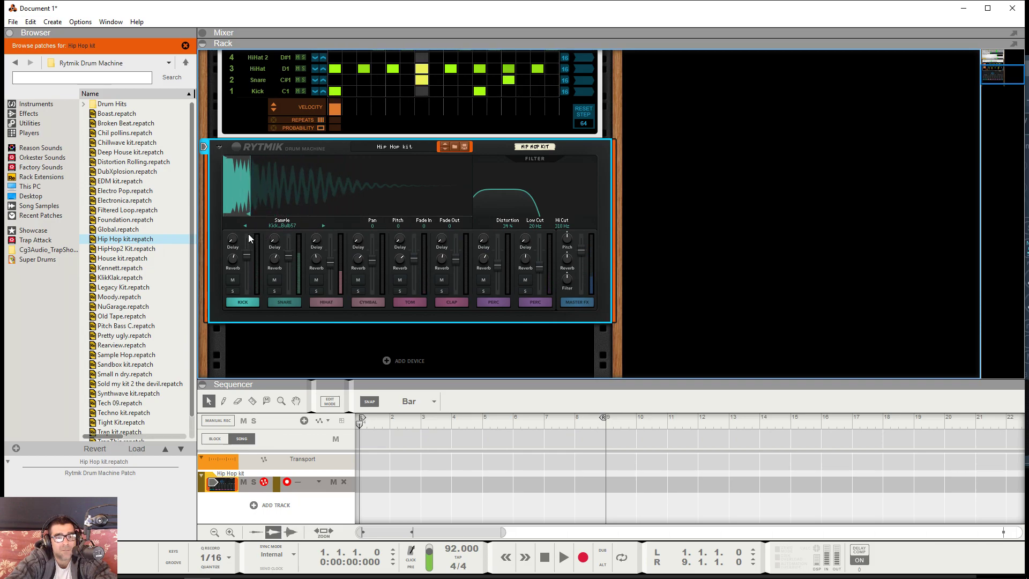
Solo the kick, lengthen its sample region and raise its pitch to 120.
click(232, 291)
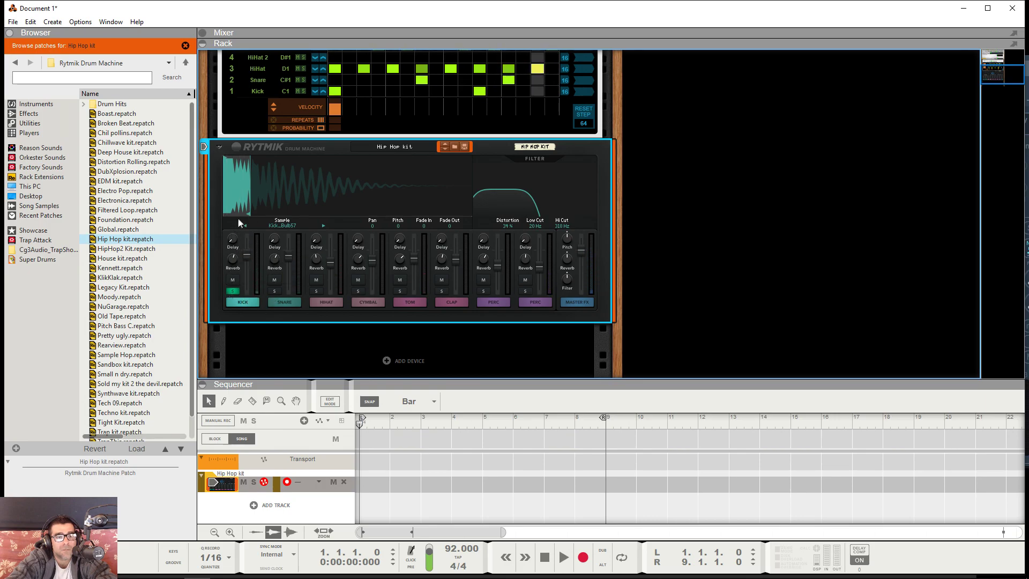
drag(248, 211, 475, 237)
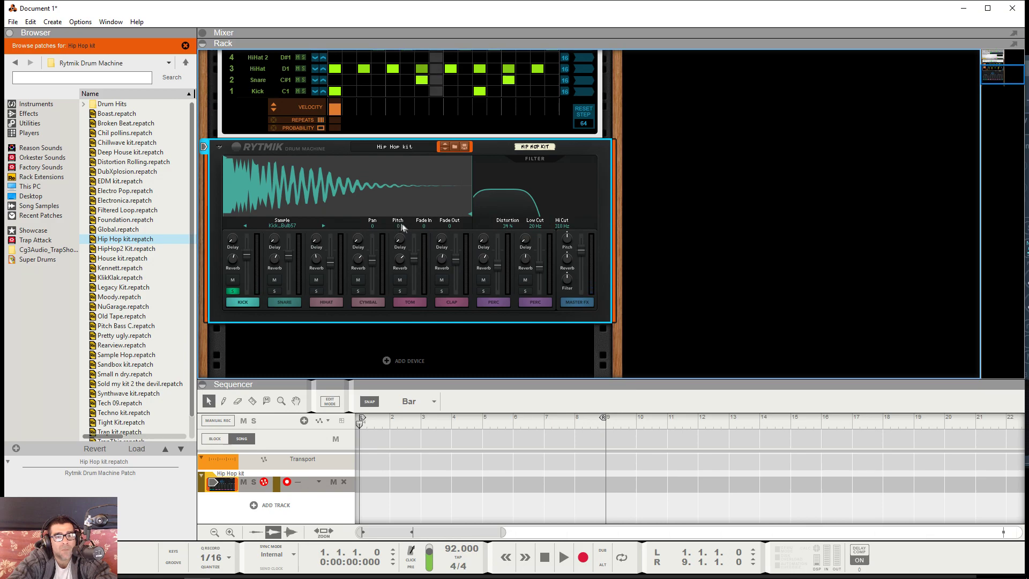
mouse_move(398, 224)
mouse_down()
mouse_move(412, 153)
mouse_move(411, 41)
mouse_move(409, 235)
mouse_move(411, 224)
mouse_move(403, 226)
mouse_up()
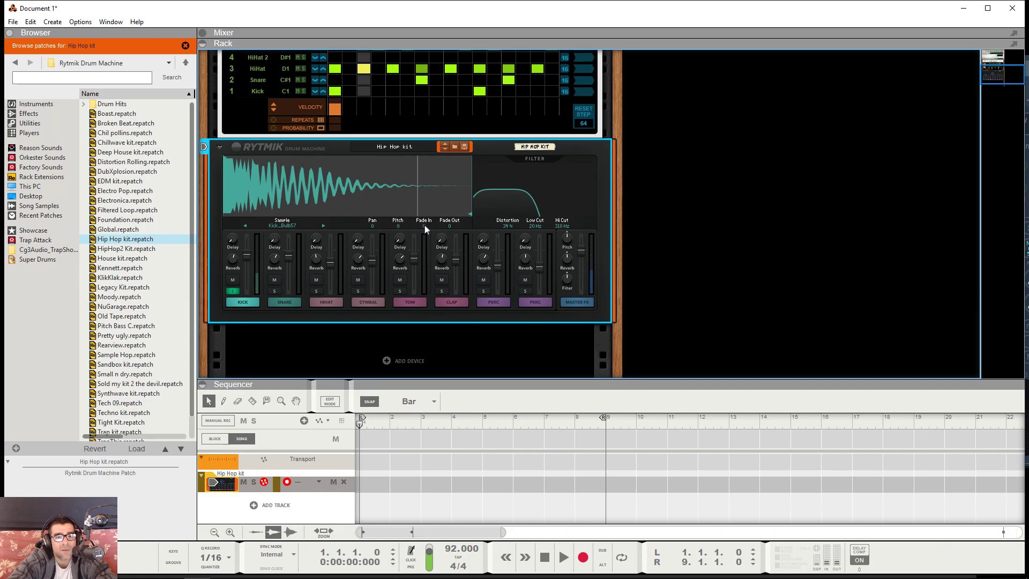
Give the kick a fade-in of 43, pan it right, and browse the kick samples.
drag(426, 224, 431, 203)
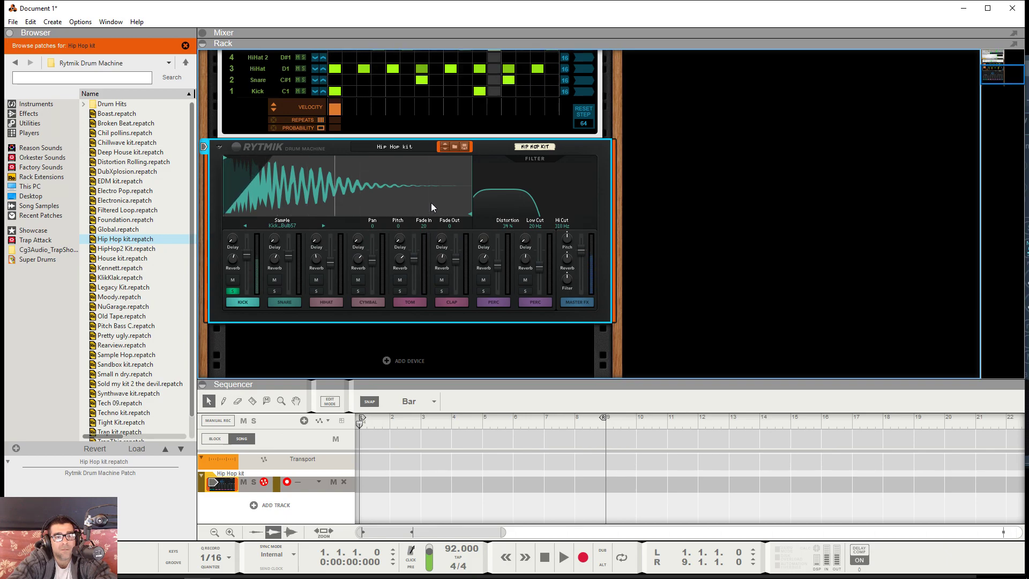
drag(431, 203, 438, 233)
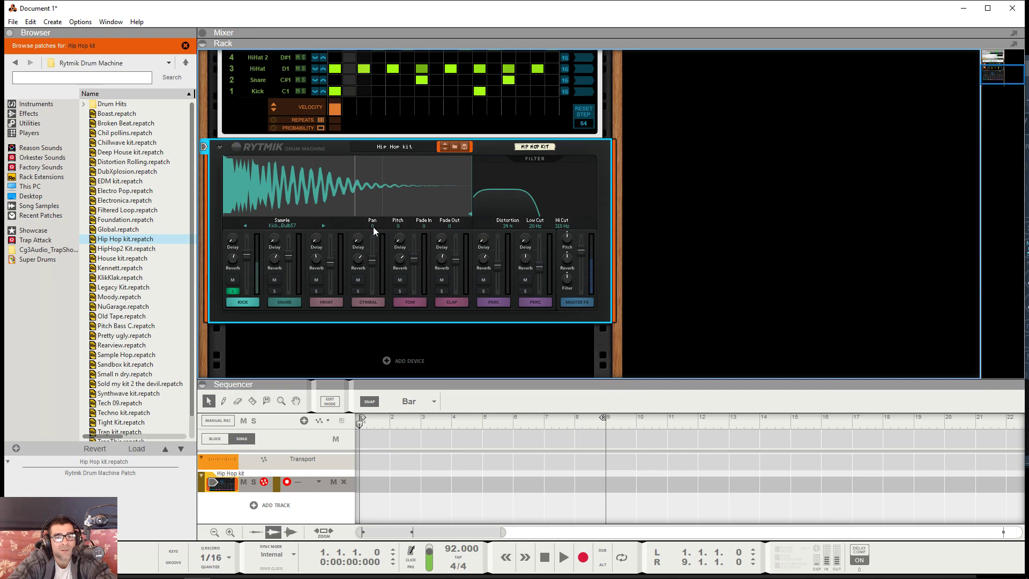
mouse_move(373, 226)
mouse_down()
mouse_move(390, 159)
mouse_move(380, 304)
mouse_move(372, 225)
mouse_up()
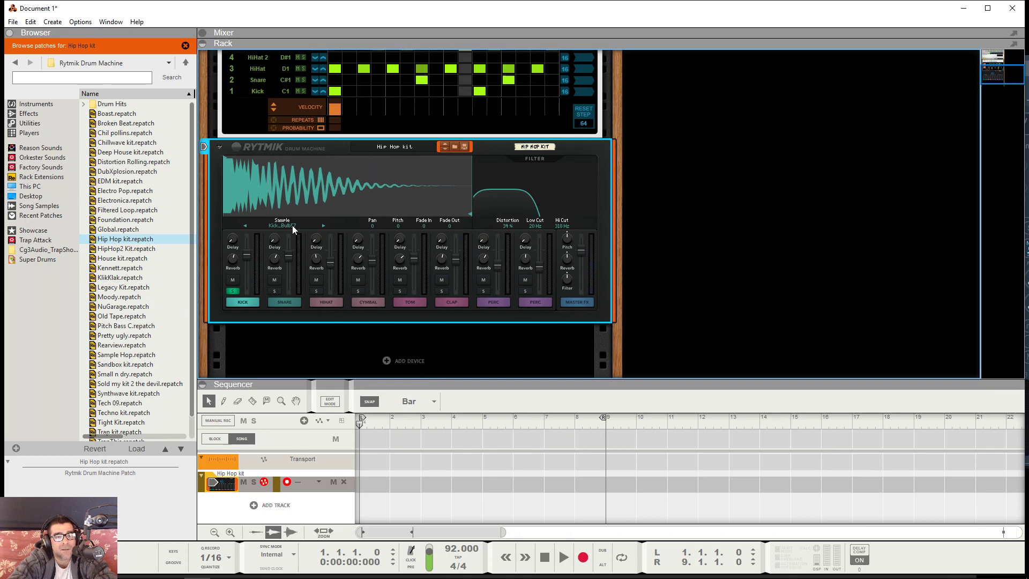
click(292, 226)
mouse_move(329, 234)
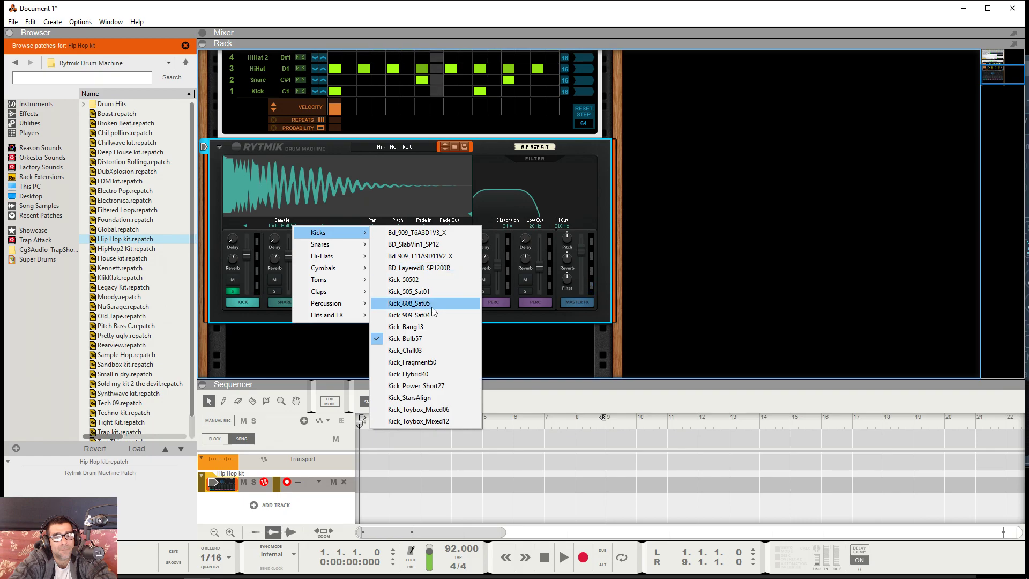
click(235, 222)
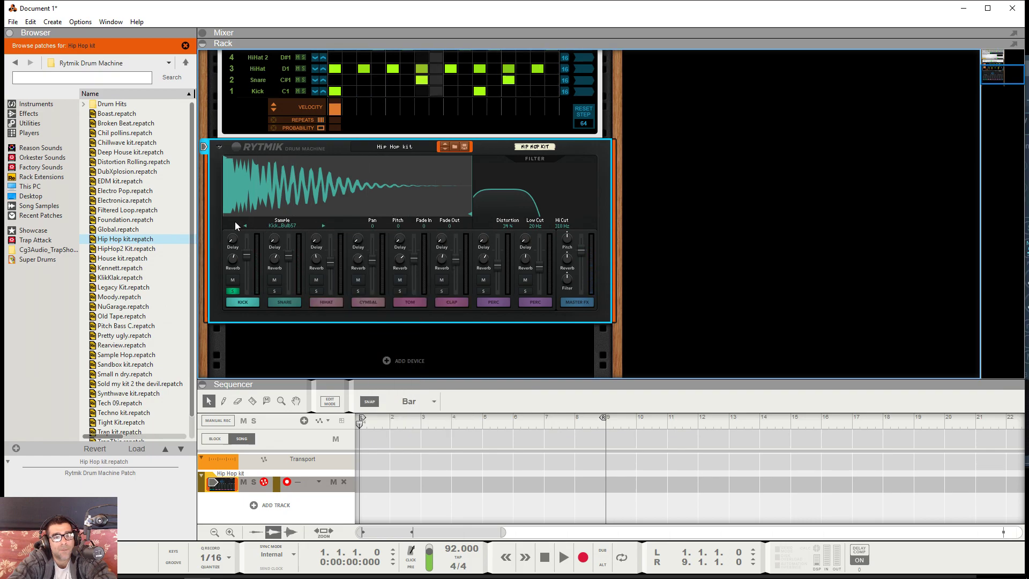
Unsolo the kick and lower the snare's Hi Cut frequency.
click(233, 291)
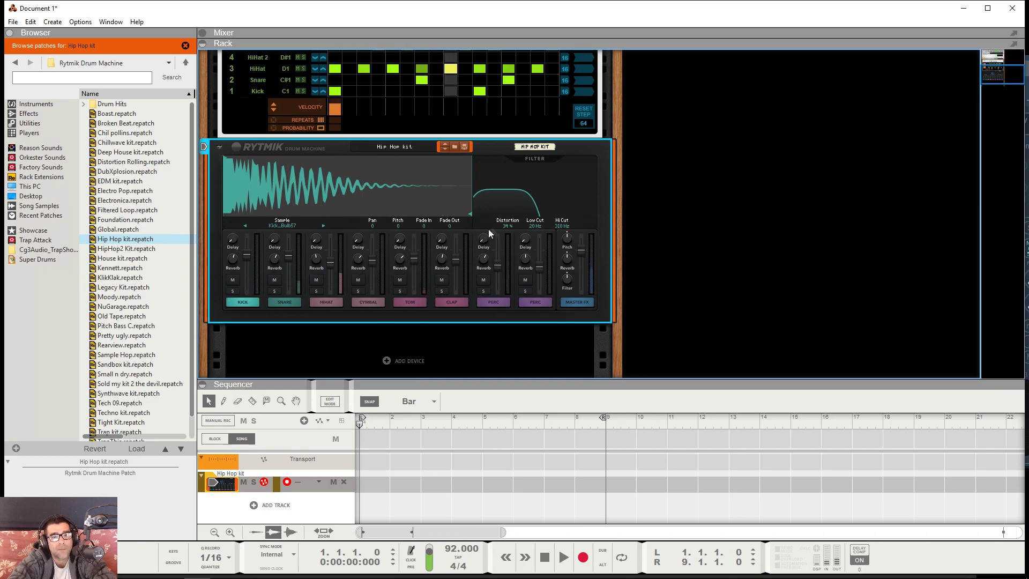
click(288, 304)
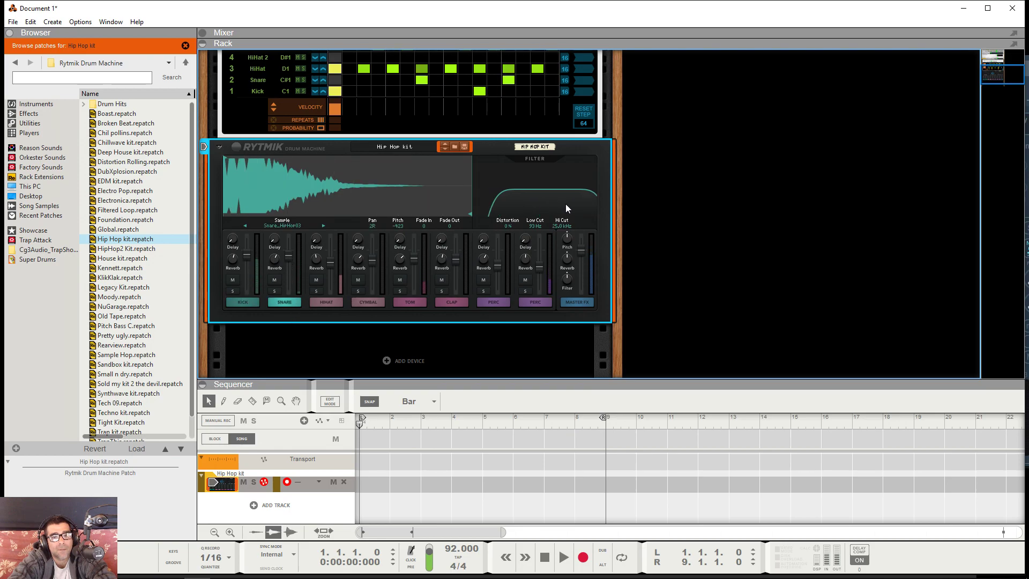
drag(596, 194, 576, 201)
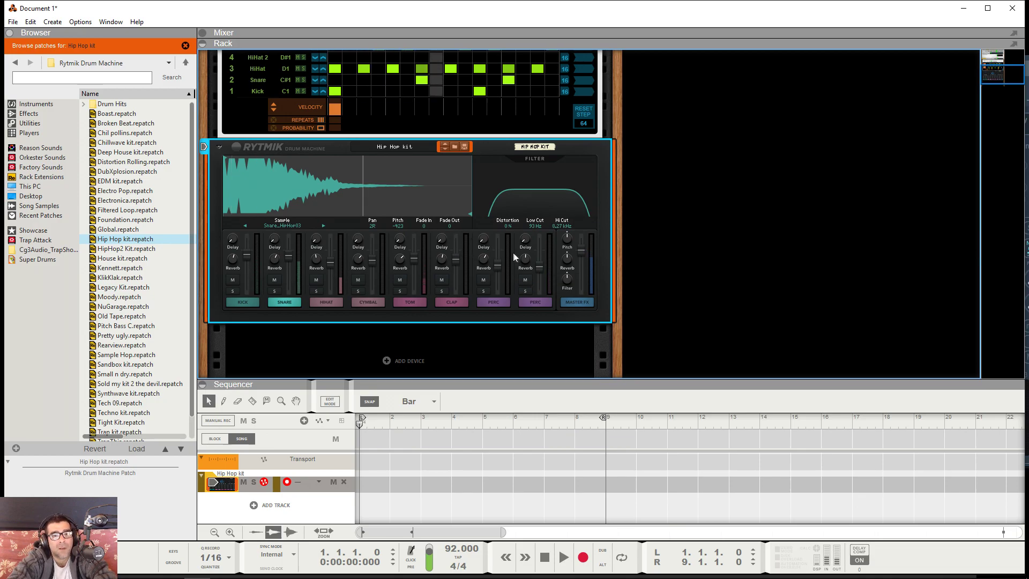
click(579, 304)
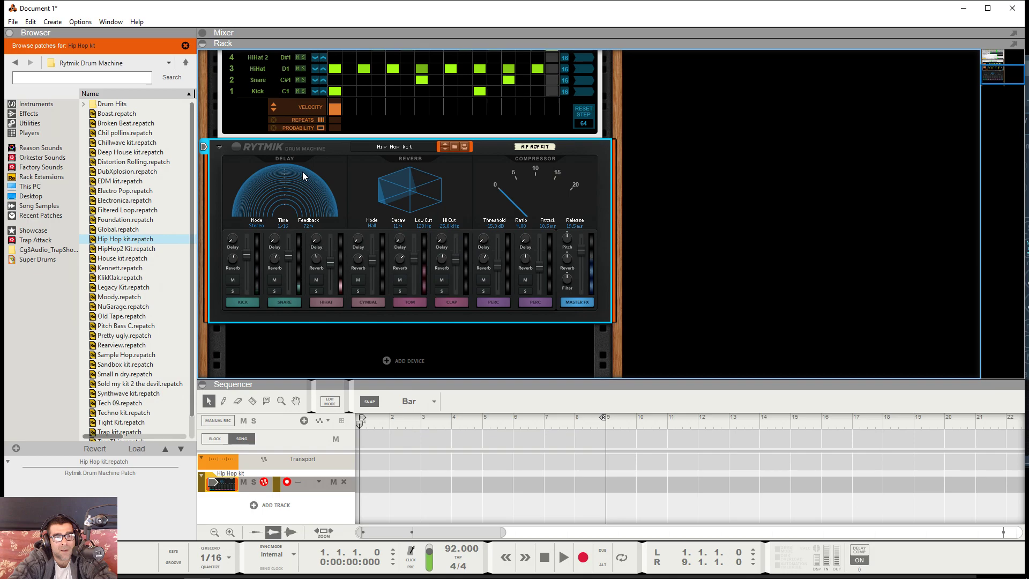
Lower the master delay feedback and set the delay mode to Ping Pong.
drag(302, 171, 319, 154)
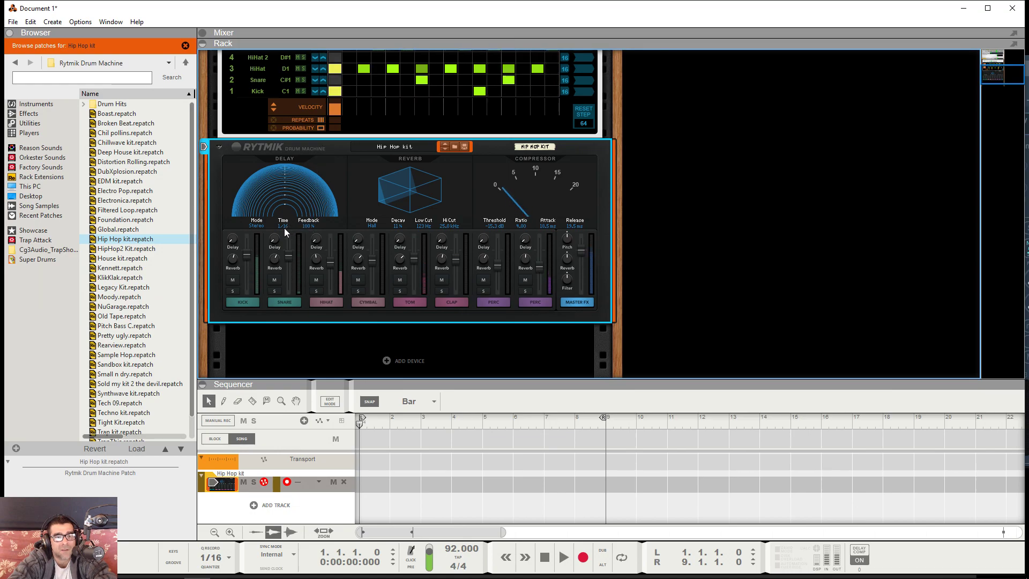
click(255, 228)
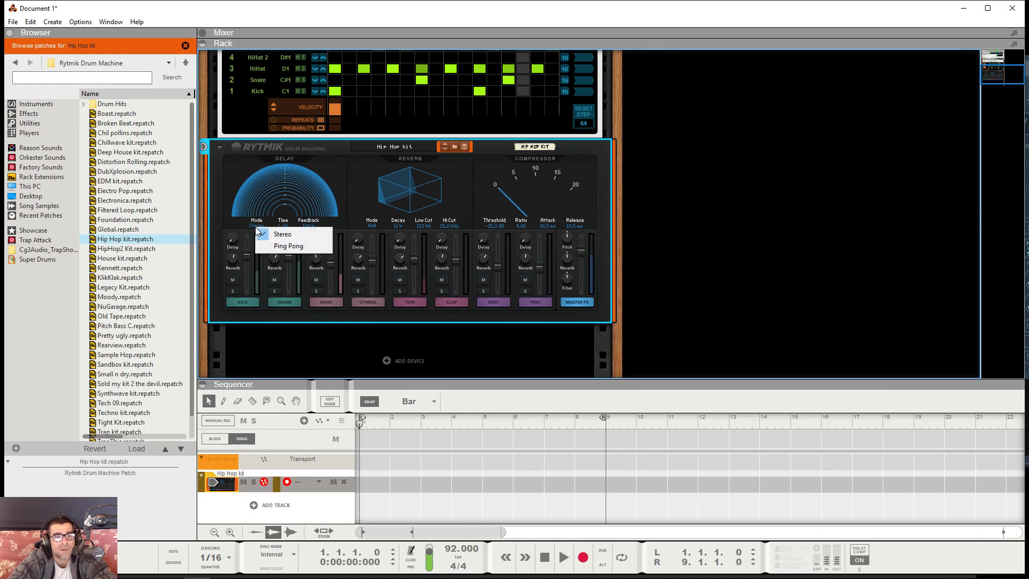
click(281, 244)
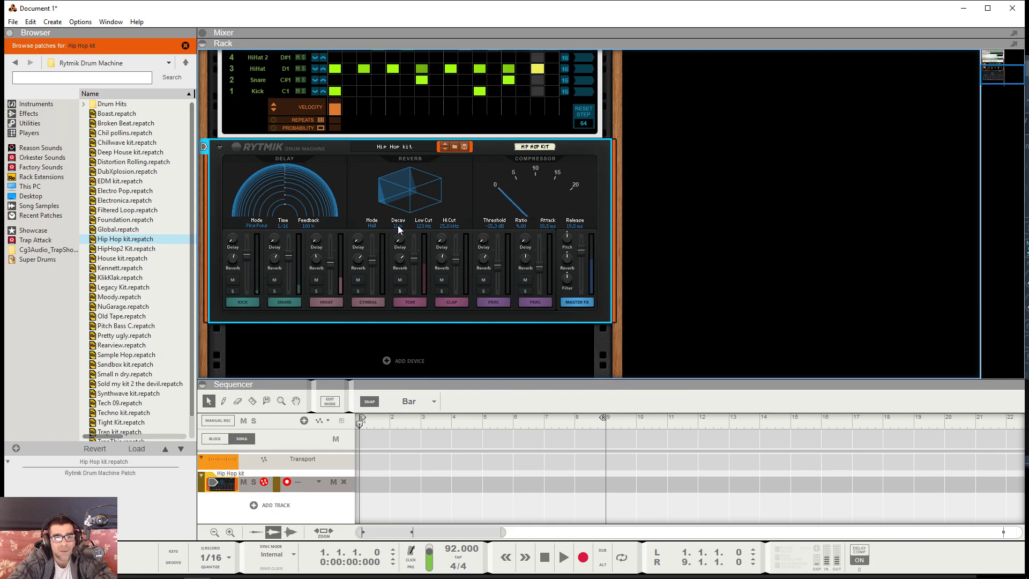
Switch the master reverb to Room, adjust its decay, and raise its Low Cut to 252 Hz.
mouse_move(399, 227)
mouse_down()
mouse_move(412, 178)
mouse_move(413, 195)
mouse_up()
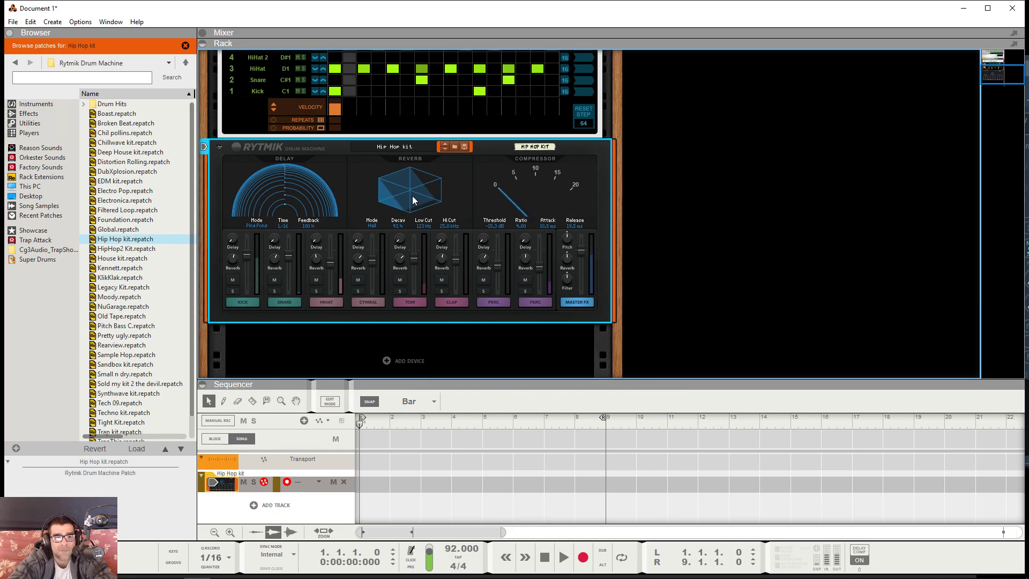
click(372, 225)
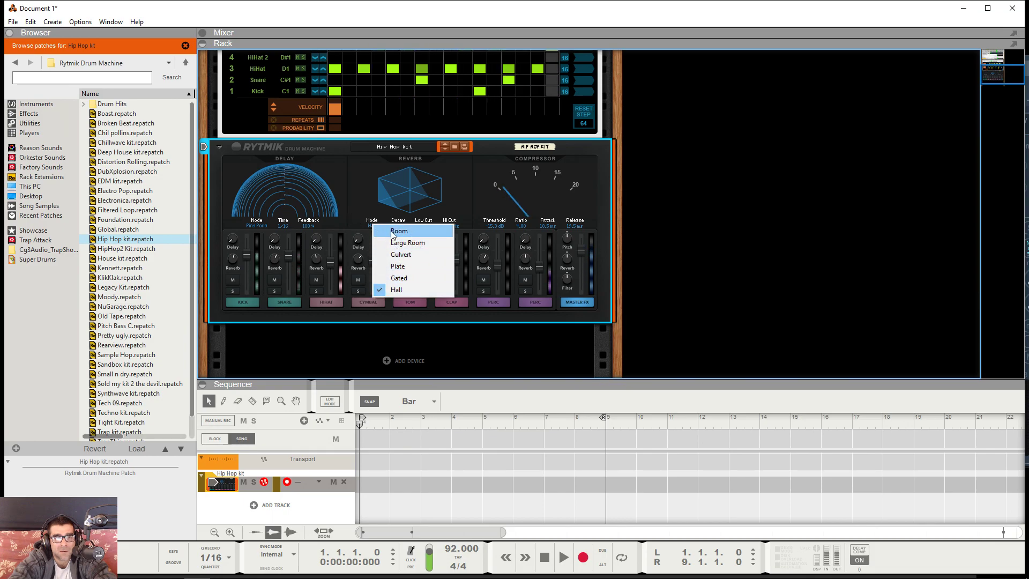
click(412, 232)
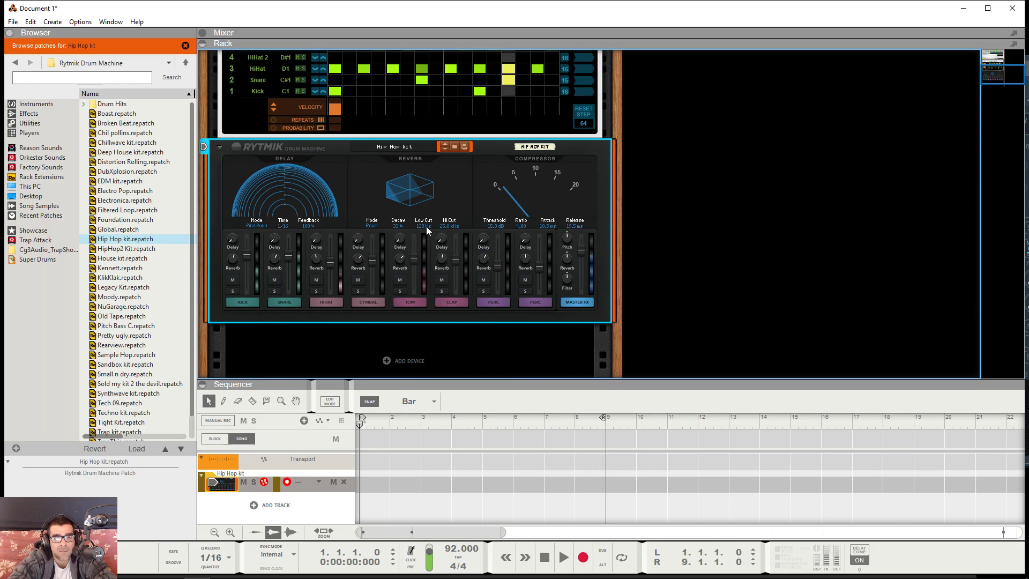
drag(426, 226, 457, 217)
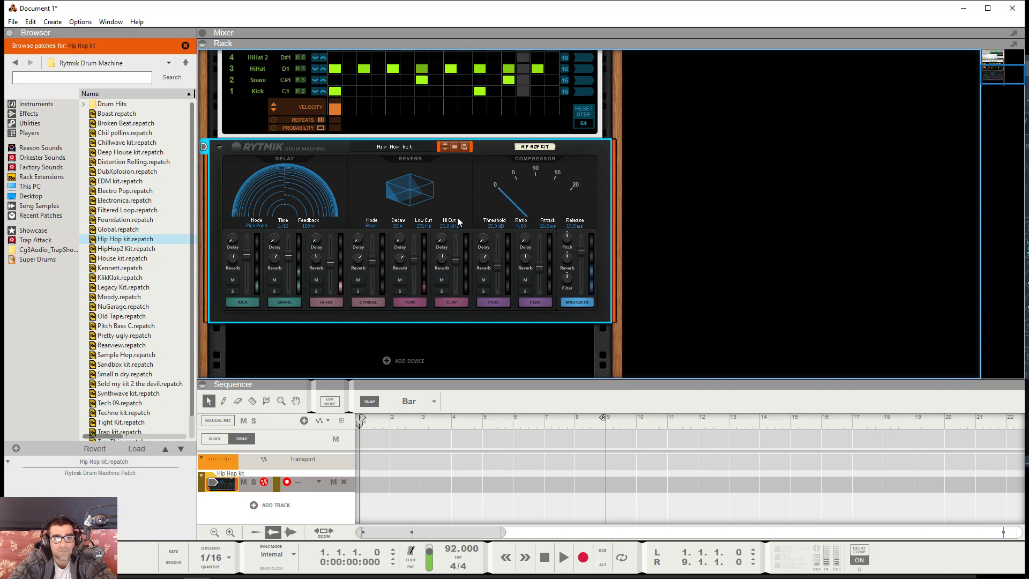
Check the snare, then push the master reverb decay to 100% and Low Cut to 5.02 kHz.
click(286, 302)
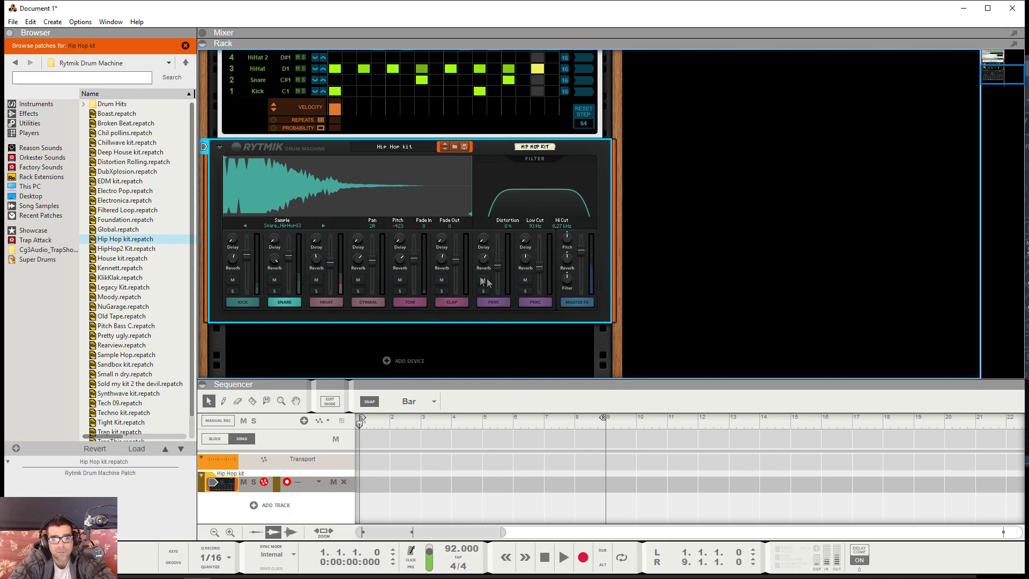
click(577, 301)
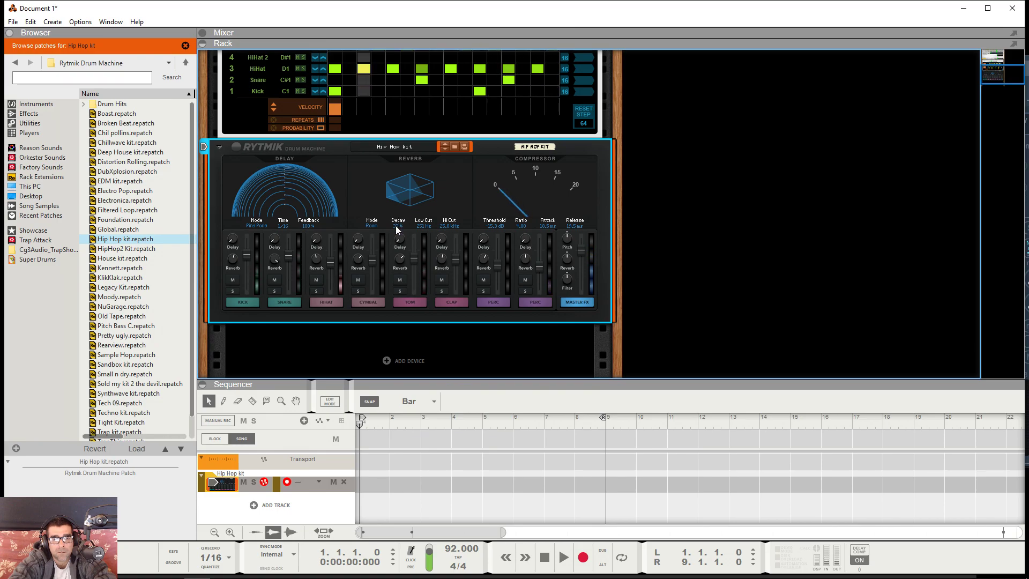
drag(396, 226, 409, 163)
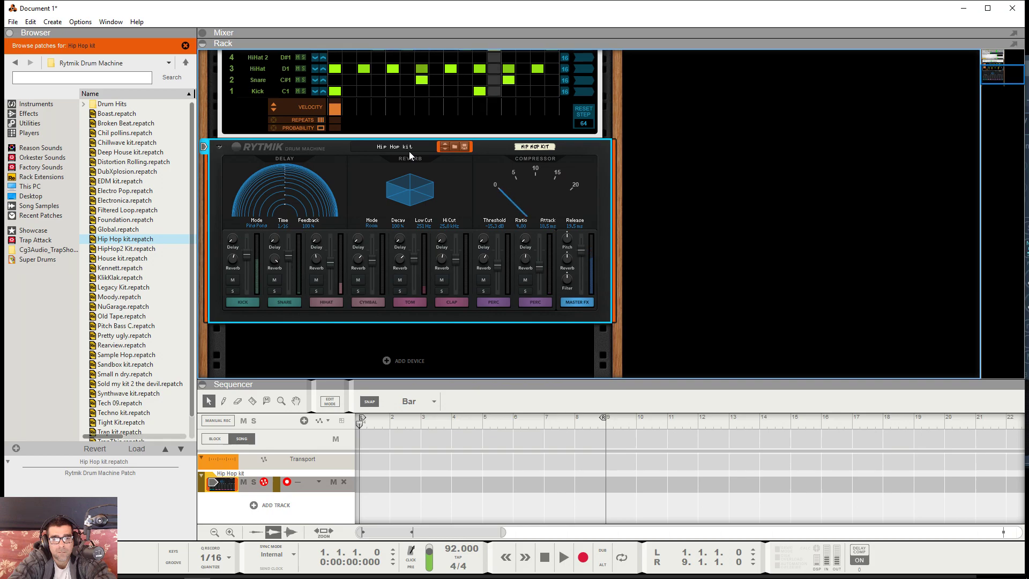
drag(429, 226, 453, 228)
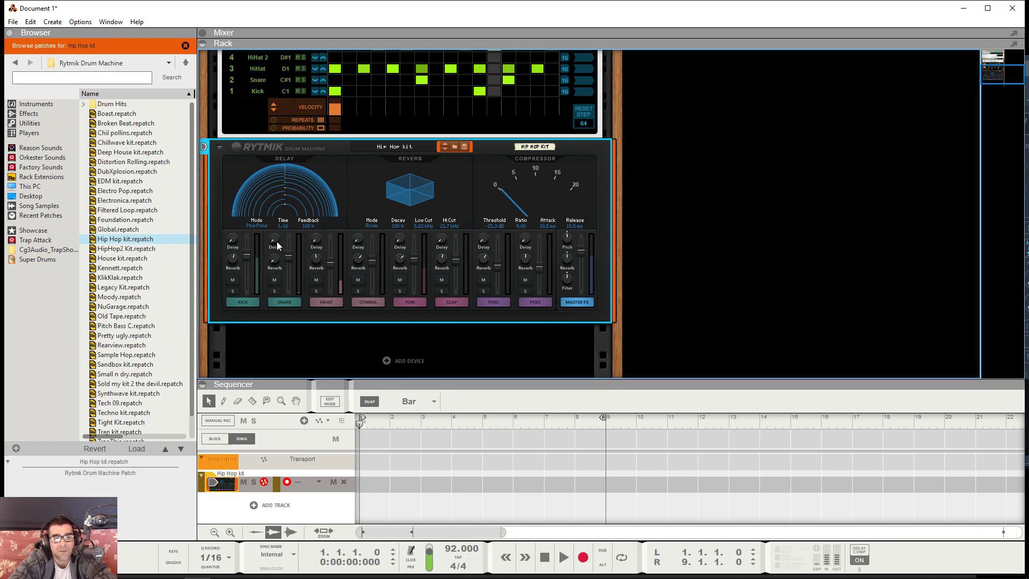
Raise the snare's delay send, cut delay feedback to 50%, and keep the 1/16 delay time.
drag(277, 243, 287, 218)
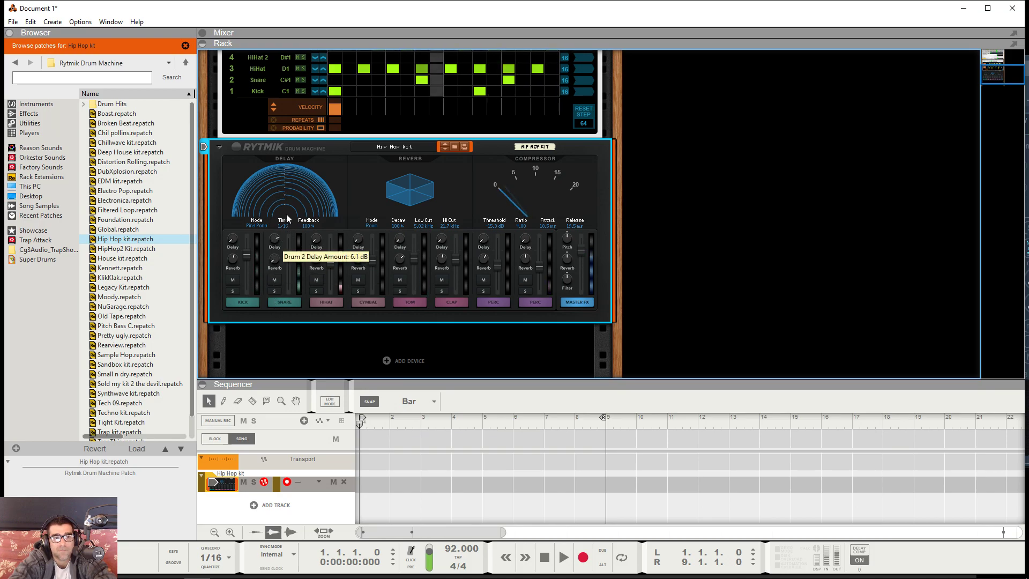
drag(308, 173, 294, 198)
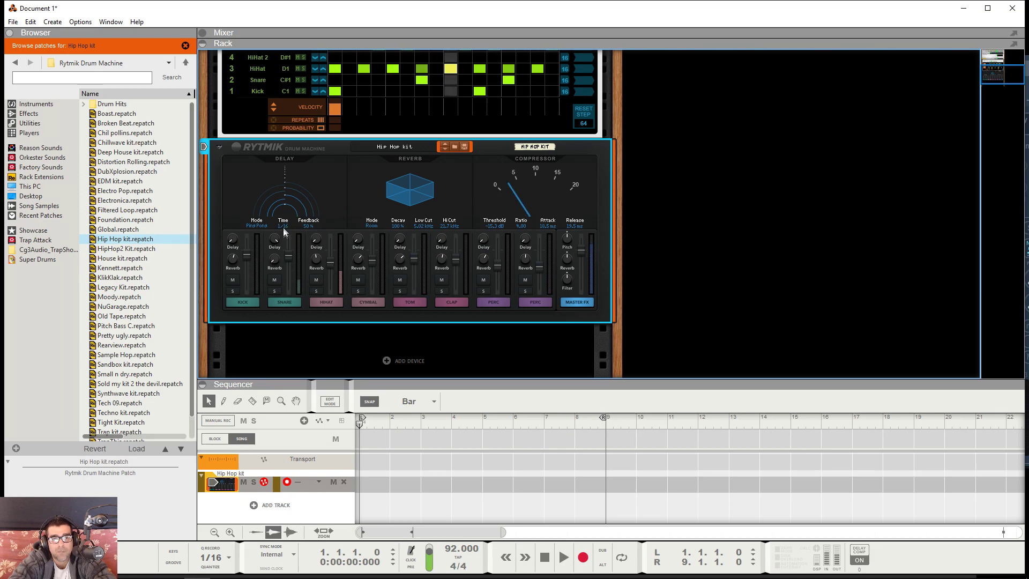
drag(281, 226, 291, 207)
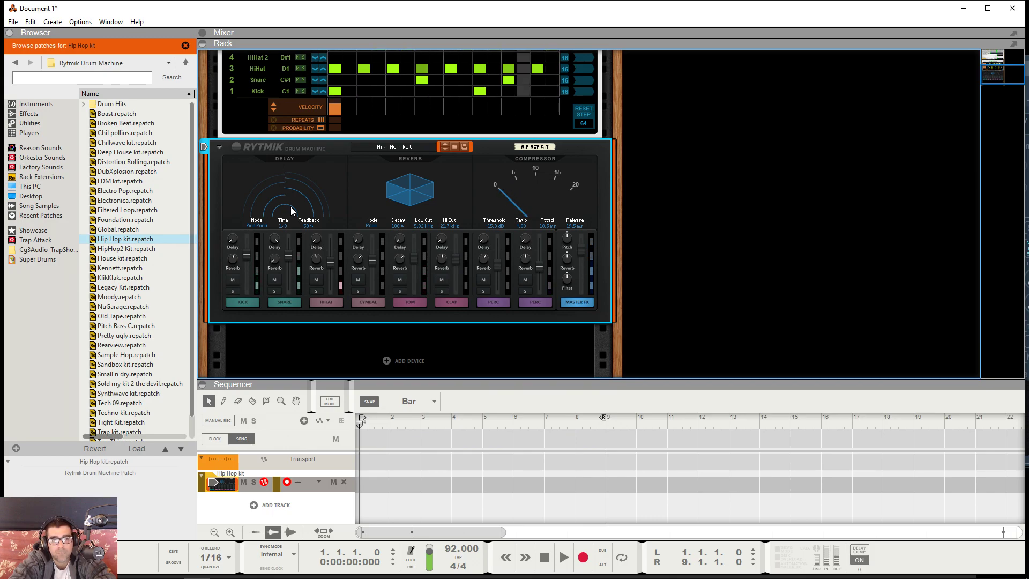
drag(290, 206, 294, 187)
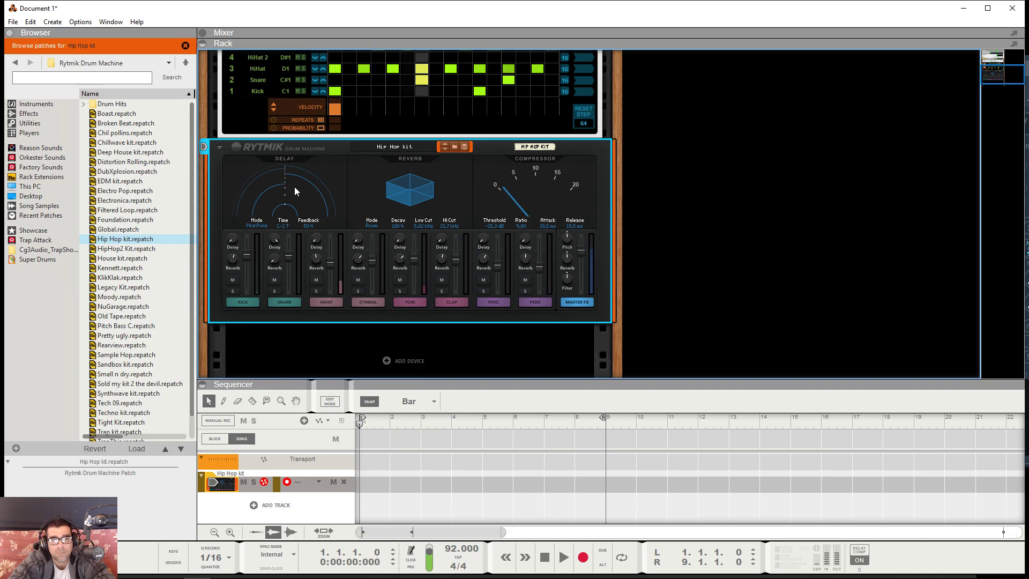
drag(294, 187, 290, 241)
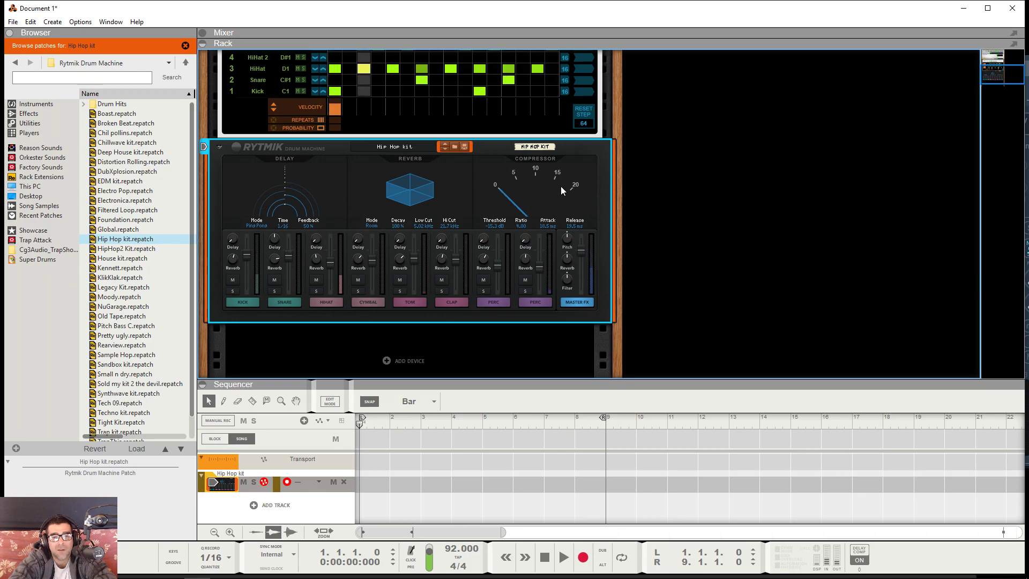
Lower the master compressor threshold to -15.3 dB and set its attack to 12.0 ms.
drag(498, 225, 522, 242)
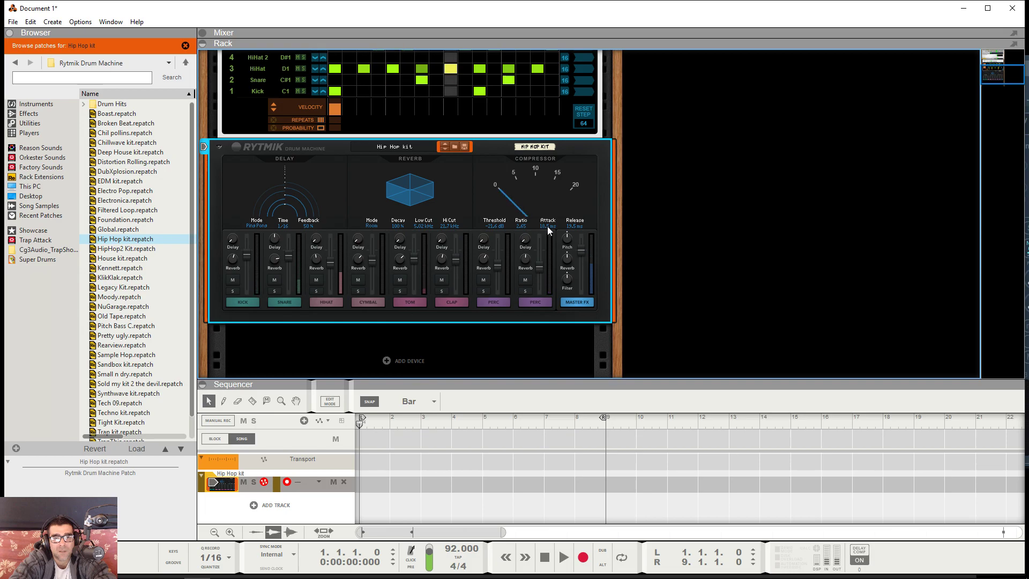
drag(548, 228, 578, 223)
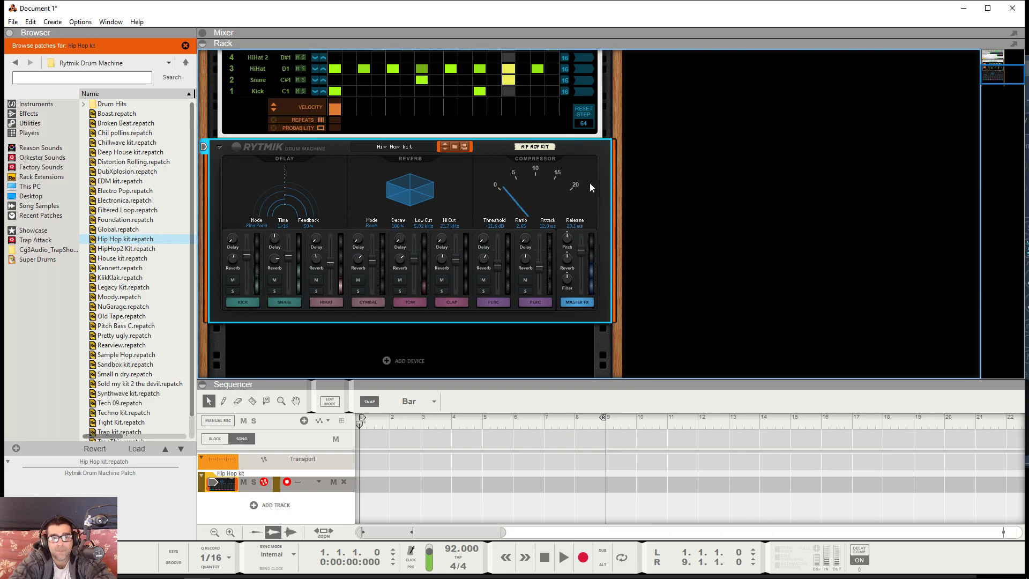
scroll(589, 185, up, 3)
Reset the interface clip LEDs, then raise the Rytmik master volume to 1.0 dB and compressor ratio to about 3.28.
scroll(589, 183, up, 3)
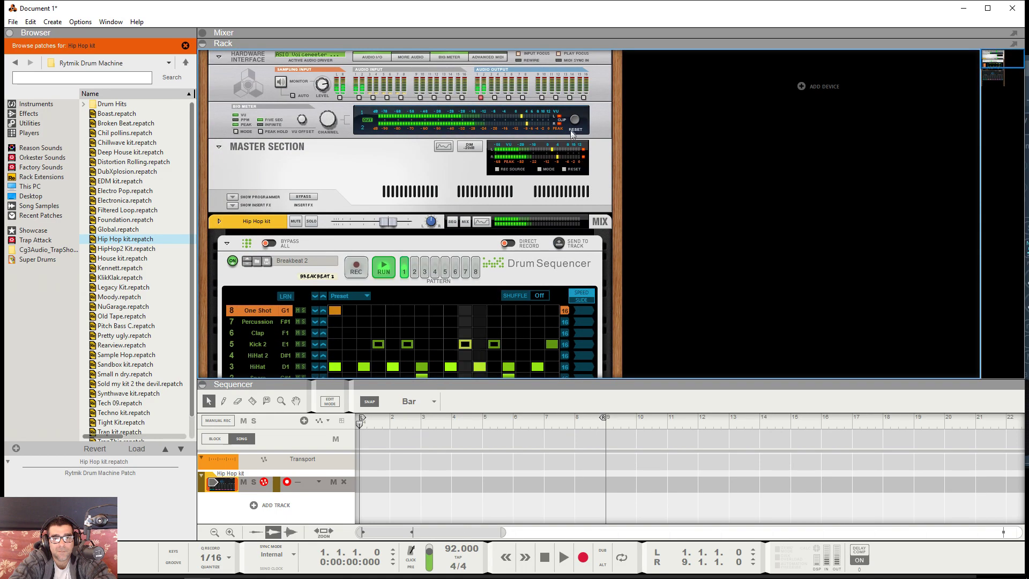
click(576, 120)
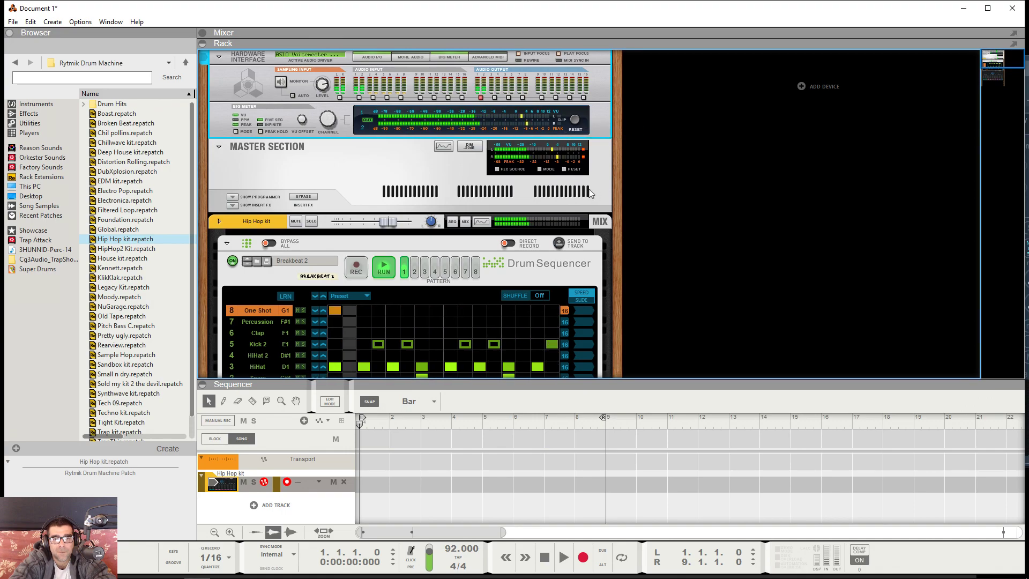
scroll(589, 188, down, 2)
scroll(587, 189, down, 4)
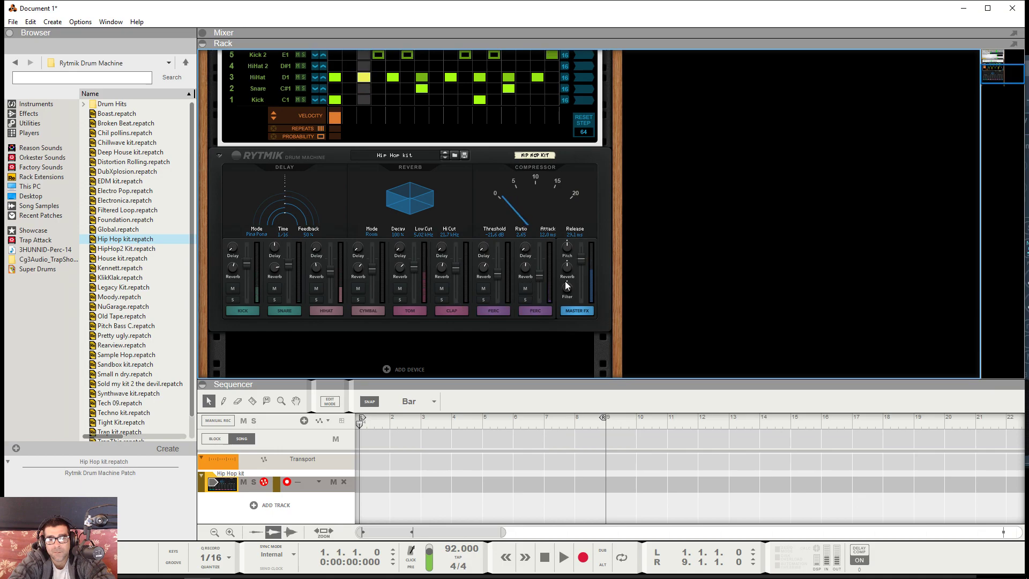
click(583, 262)
drag(583, 261, 580, 259)
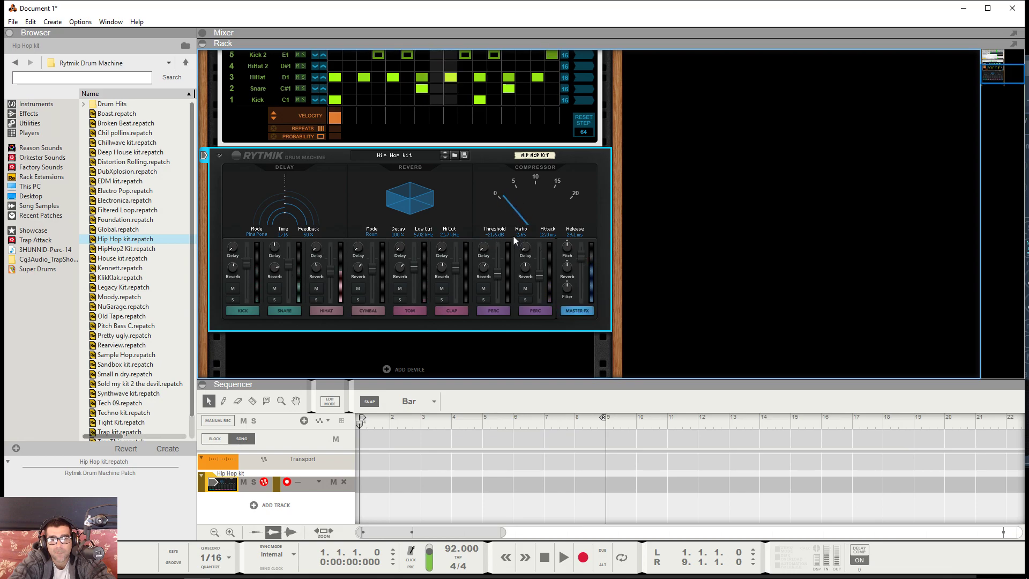
drag(525, 241, 533, 228)
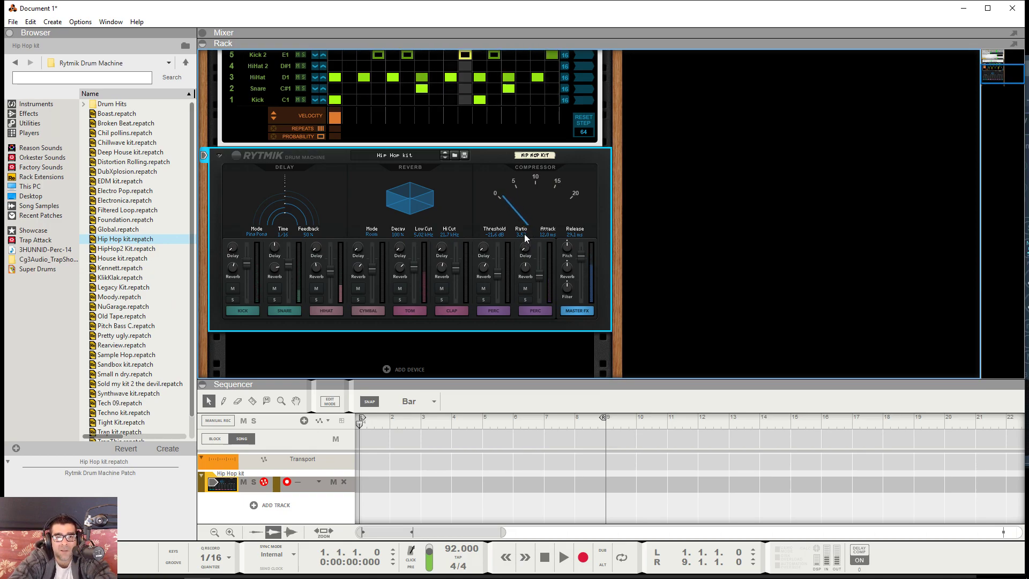
Clear the Hardware Interface clip indicators again and check the snare channel volume at -3.9 dB.
scroll(606, 201, up, 3)
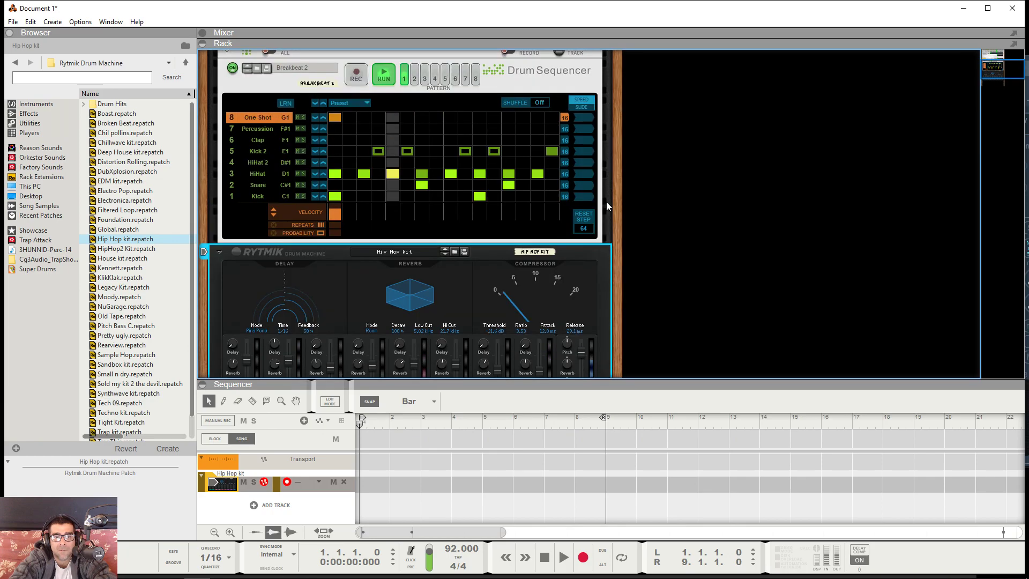
scroll(606, 201, up, 6)
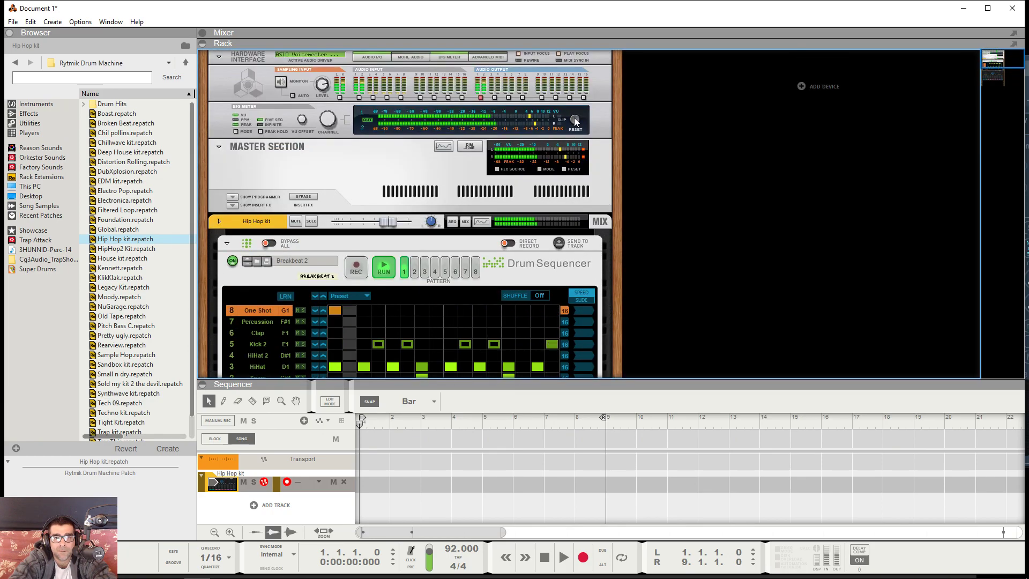
click(574, 119)
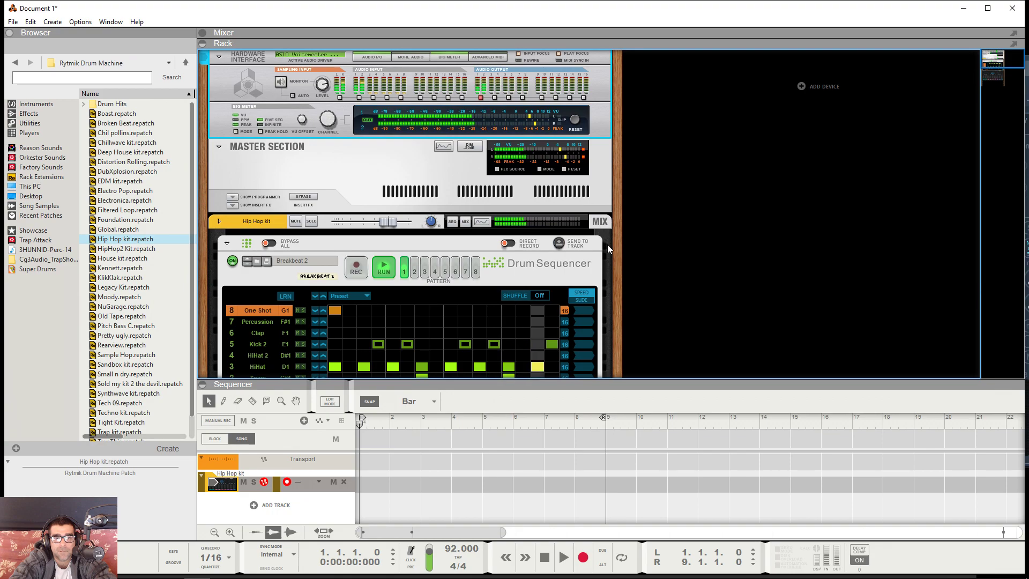
scroll(609, 249, down, 8)
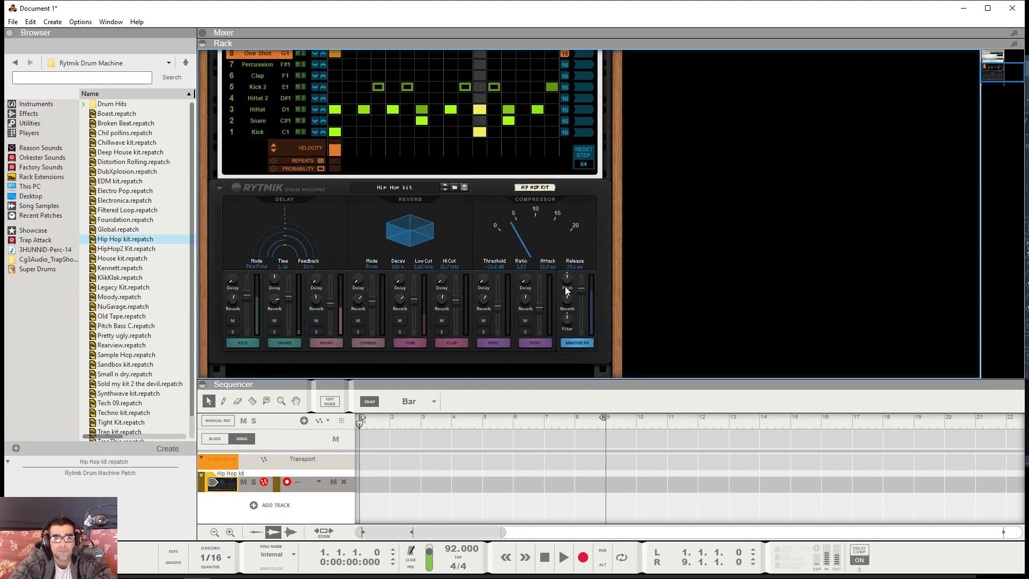
click(291, 297)
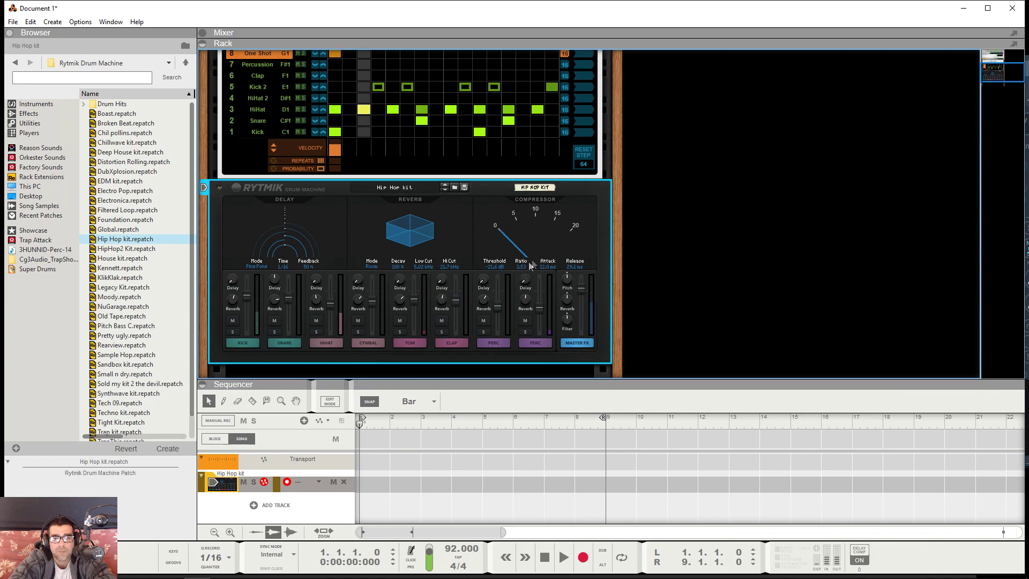
scroll(634, 257, up, 8)
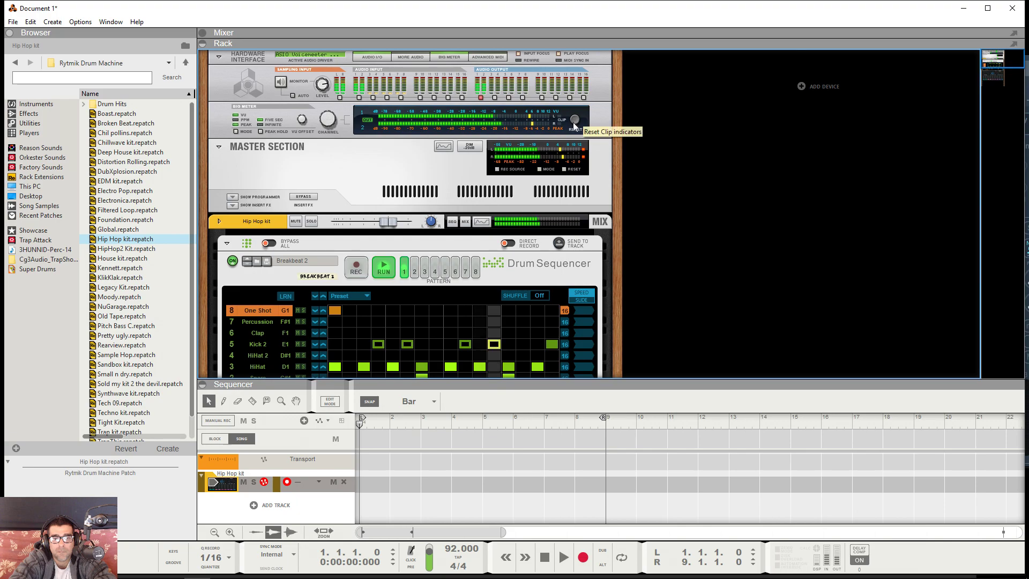
scroll(605, 221, down, 2)
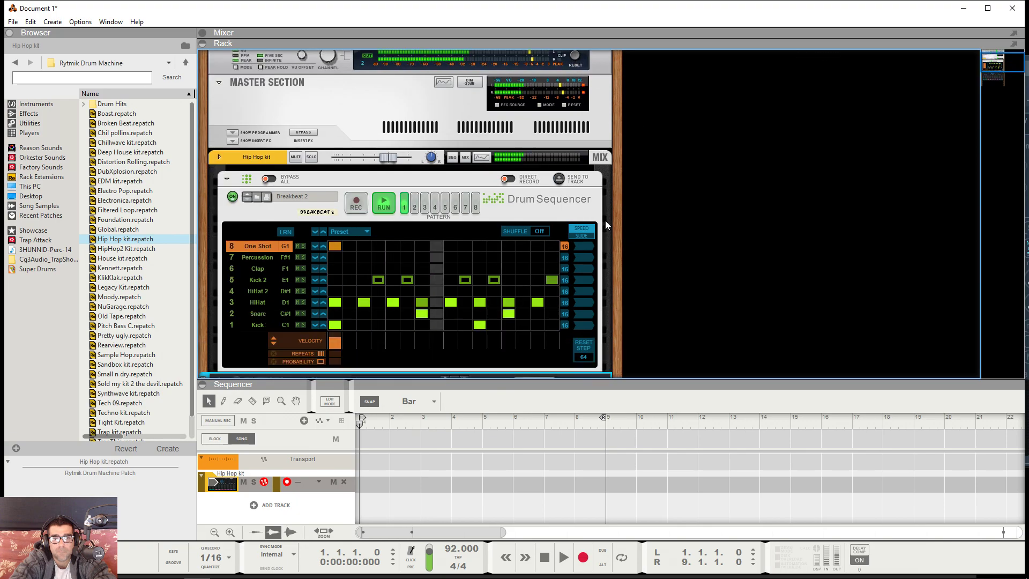
scroll(606, 224, down, 7)
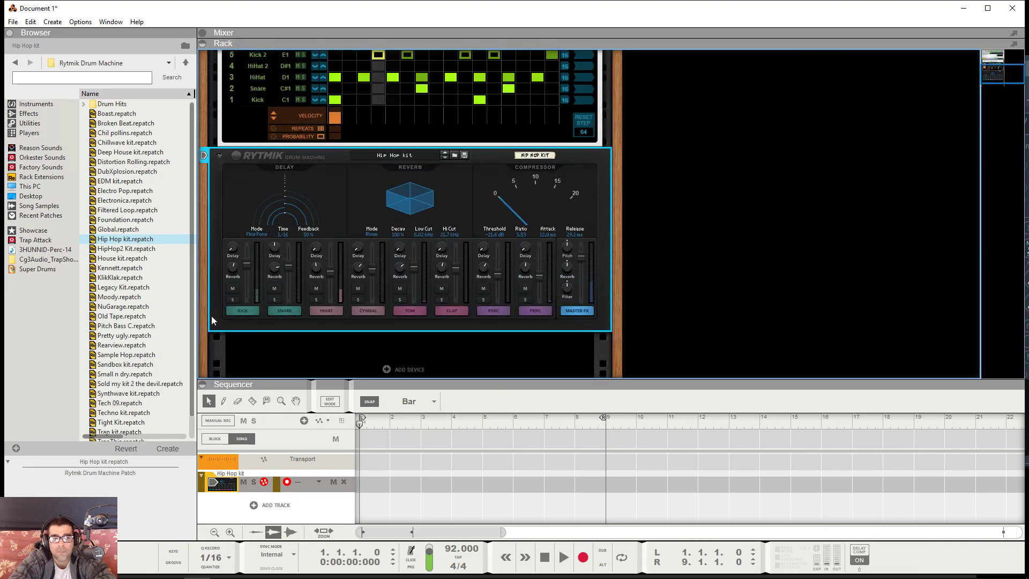
Select the Rytmik KICK channel to display the Kick_Bulb57 sample waveform and Filter panel.
click(243, 311)
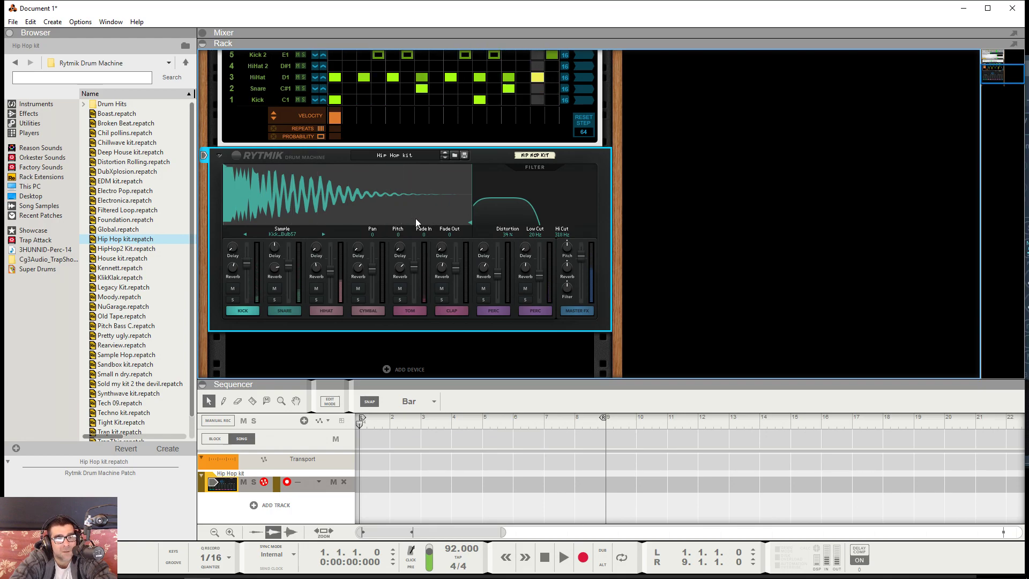
key(Tab)
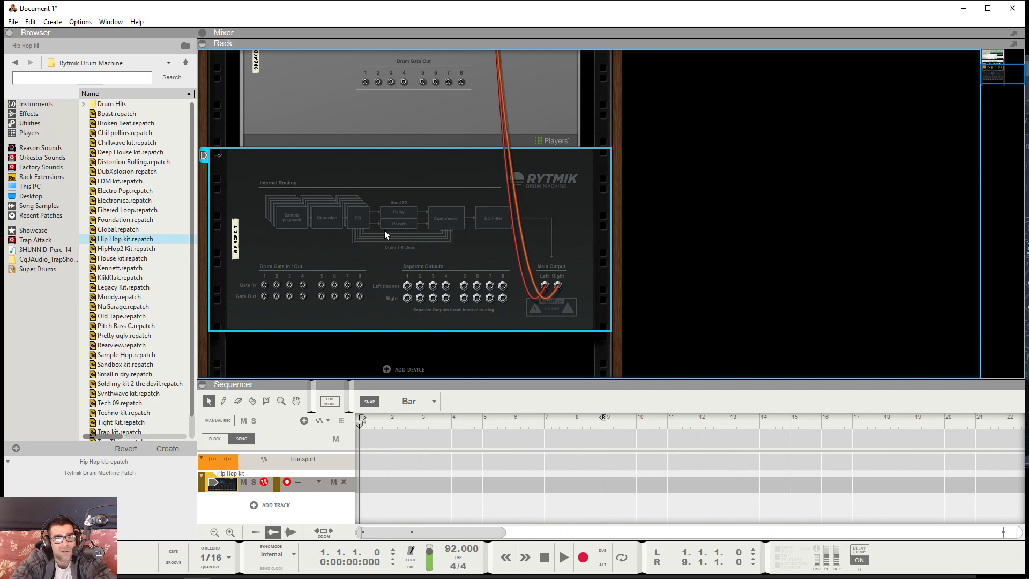
key(Tab)
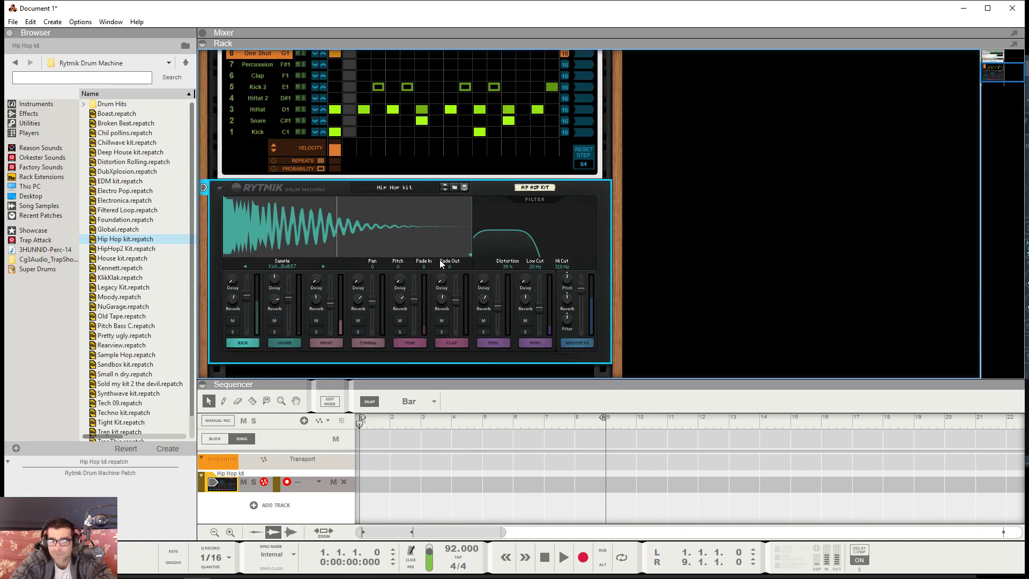
Reset the Master Section's clip indicators while the Breakbeat 2 pattern plays.
scroll(440, 263, up, 5)
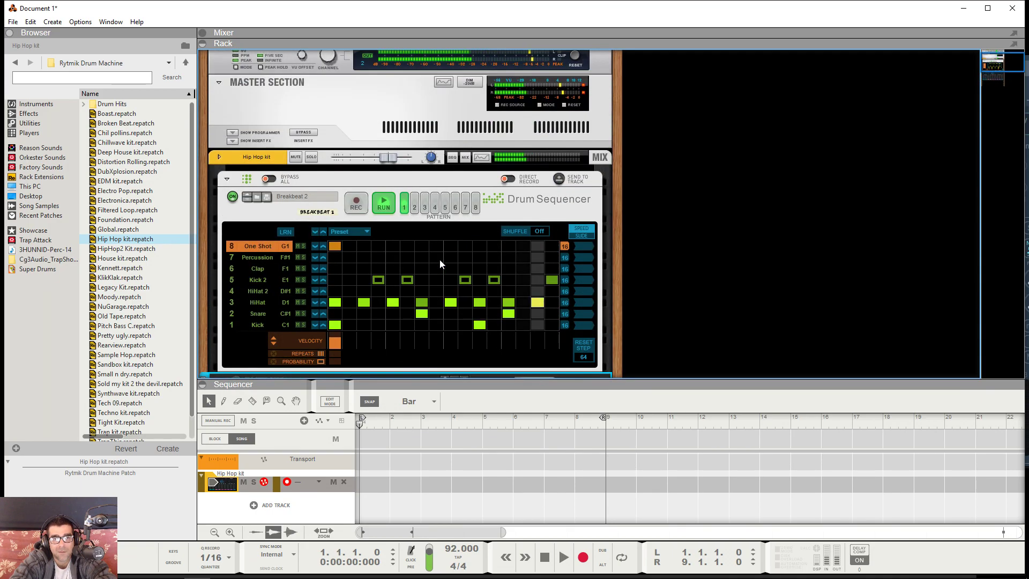
scroll(451, 241, down, 2)
scroll(461, 226, up, 3)
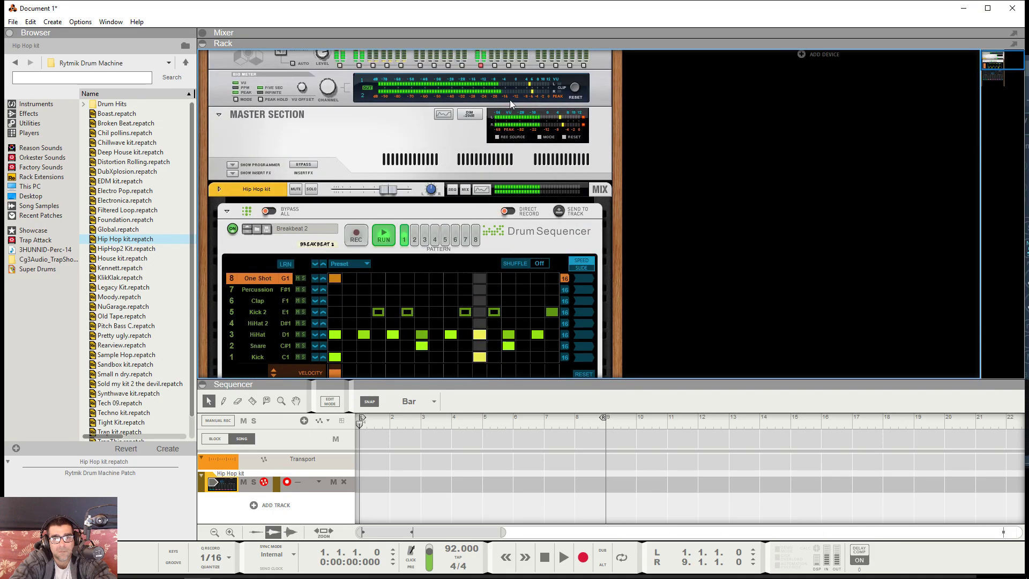
click(542, 126)
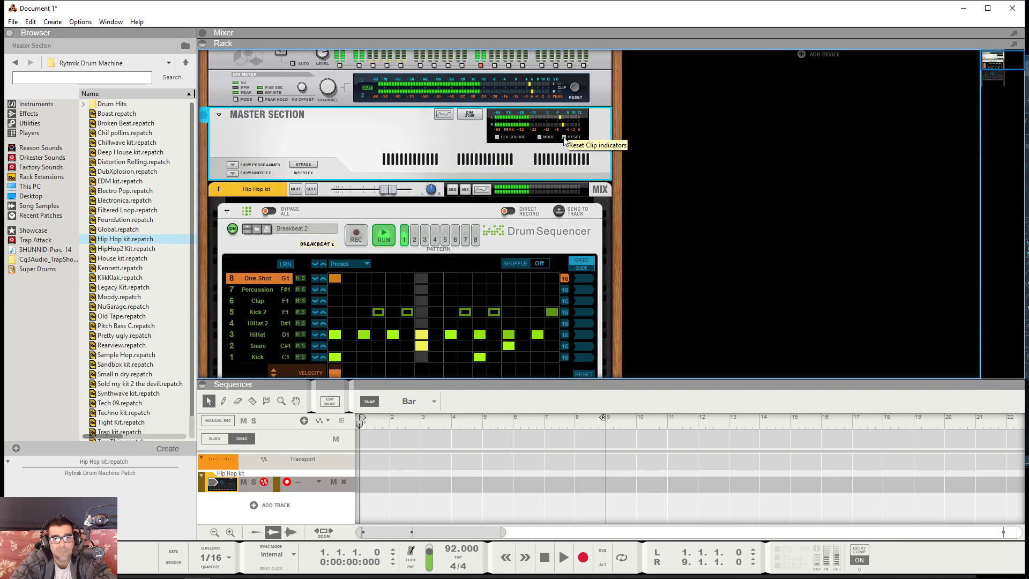
scroll(577, 221, down, 3)
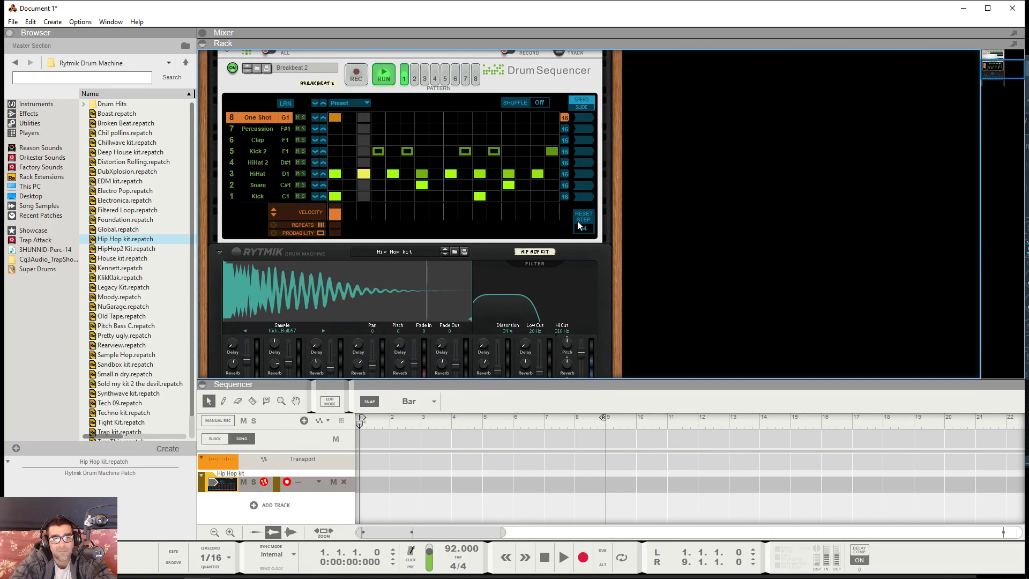